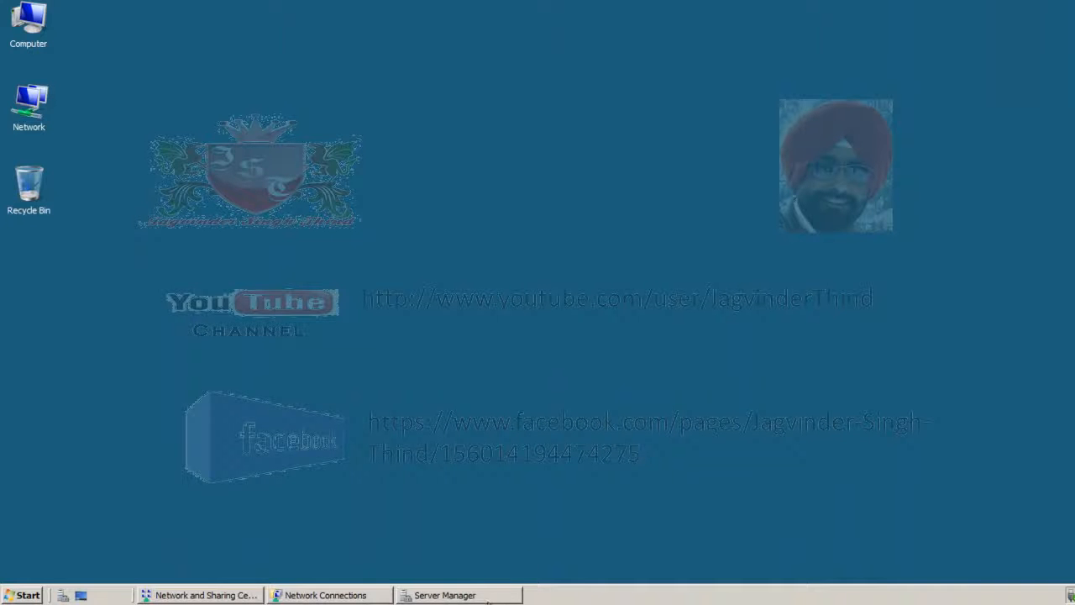
- Check in Server Manager which roles are installed on DC1, and close it
left_click(509, 595)
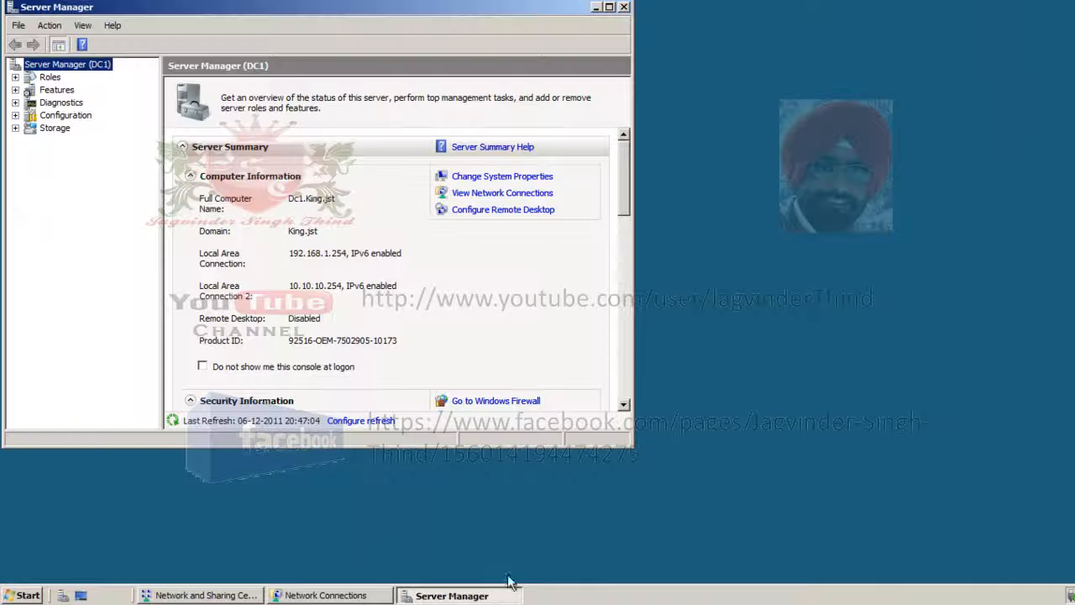
left_click(16, 76)
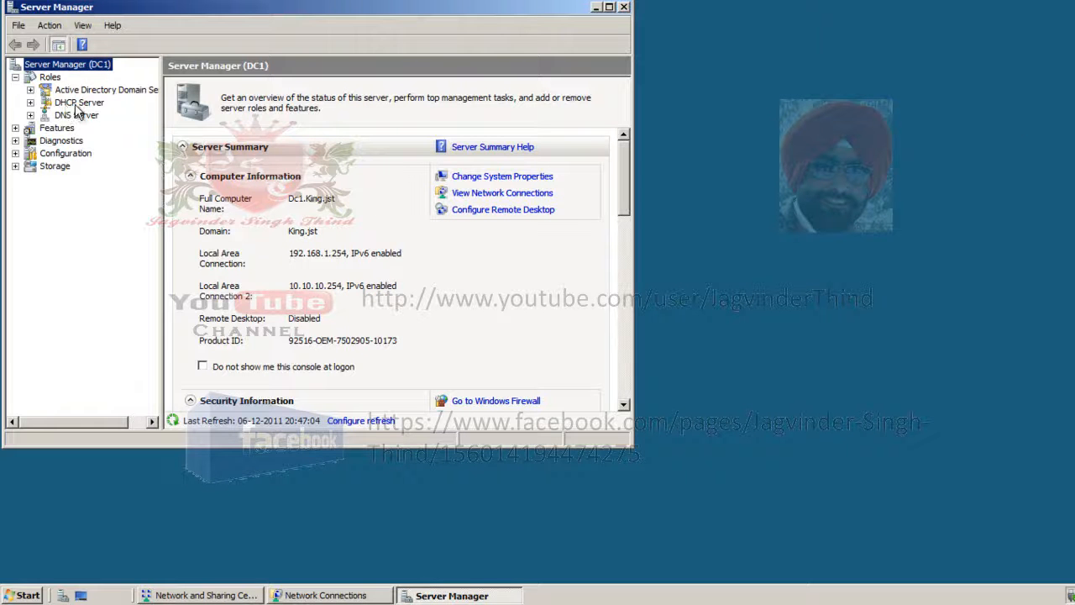
left_click(609, 7)
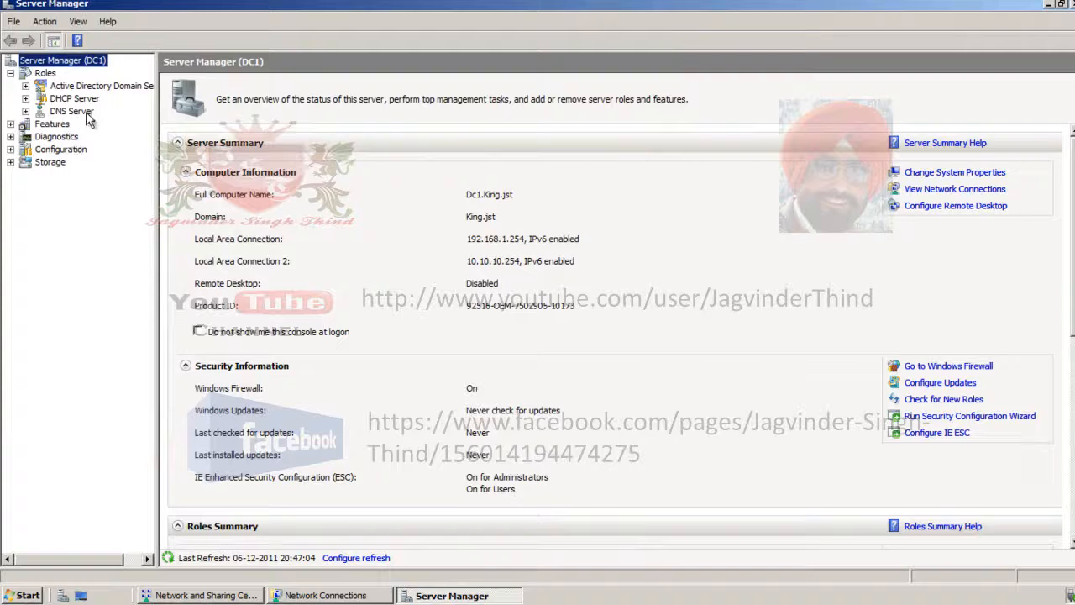
left_click(1070, 5)
- Switch to Network Connections and view the network details of Local Area Connection
left_click(325, 595)
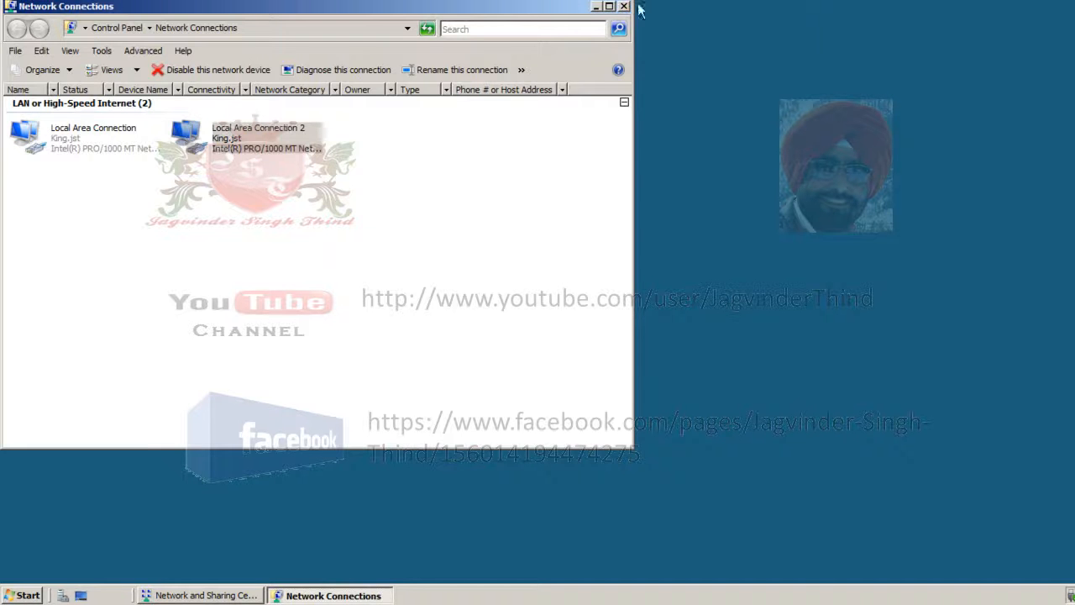
left_click(610, 7)
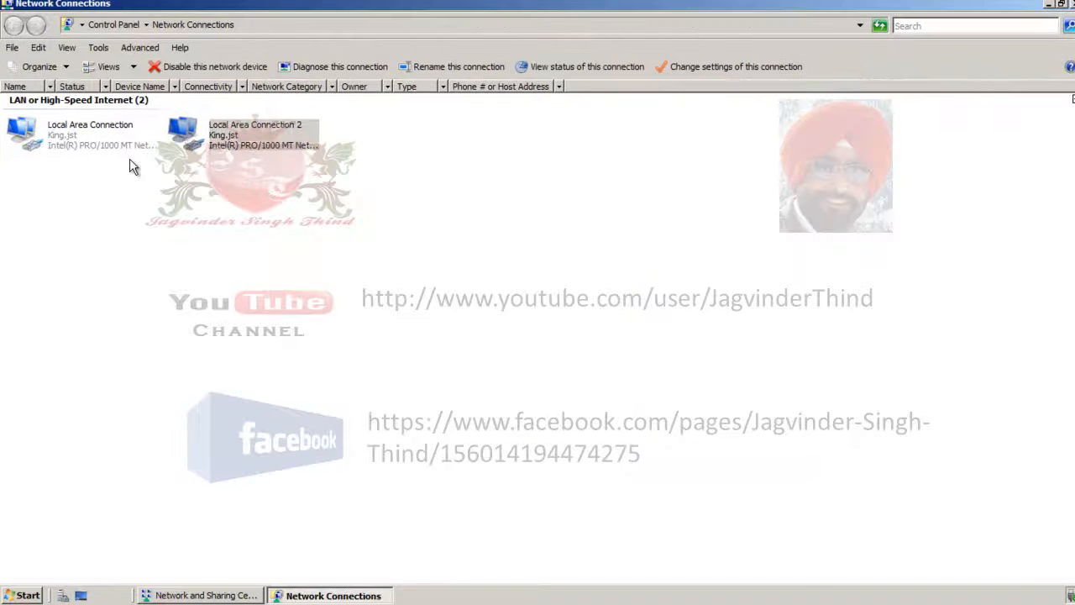
left_click(97, 144)
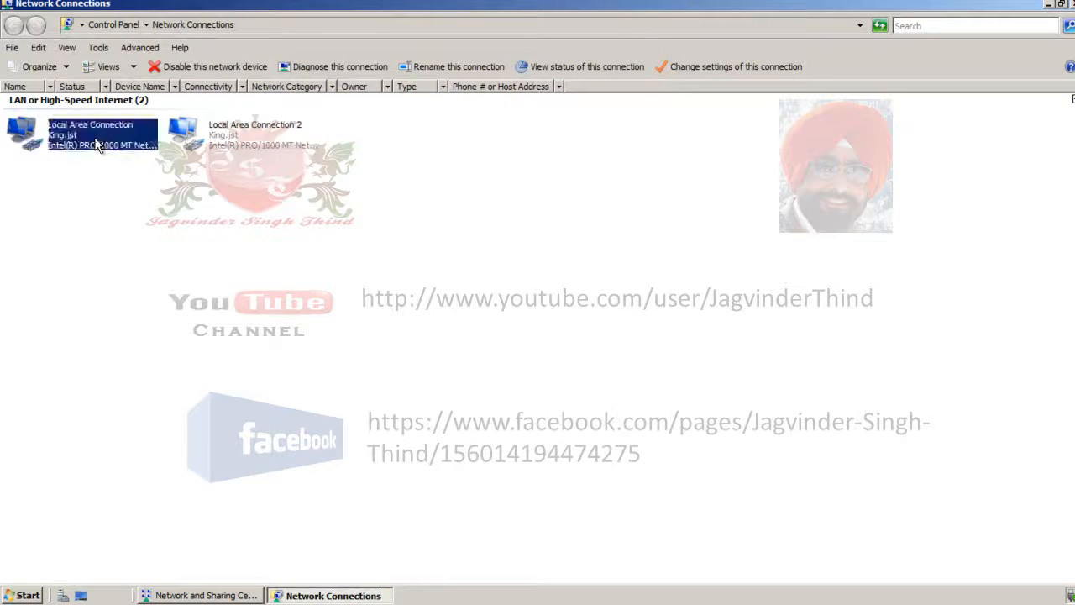
double_click(97, 144)
left_click(461, 279)
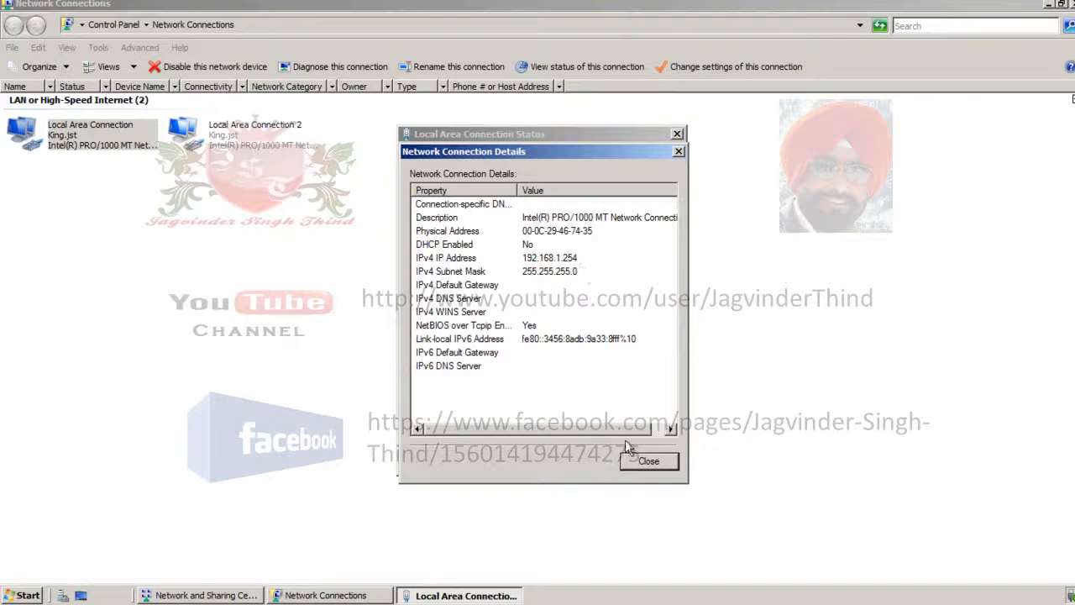
left_click(655, 464)
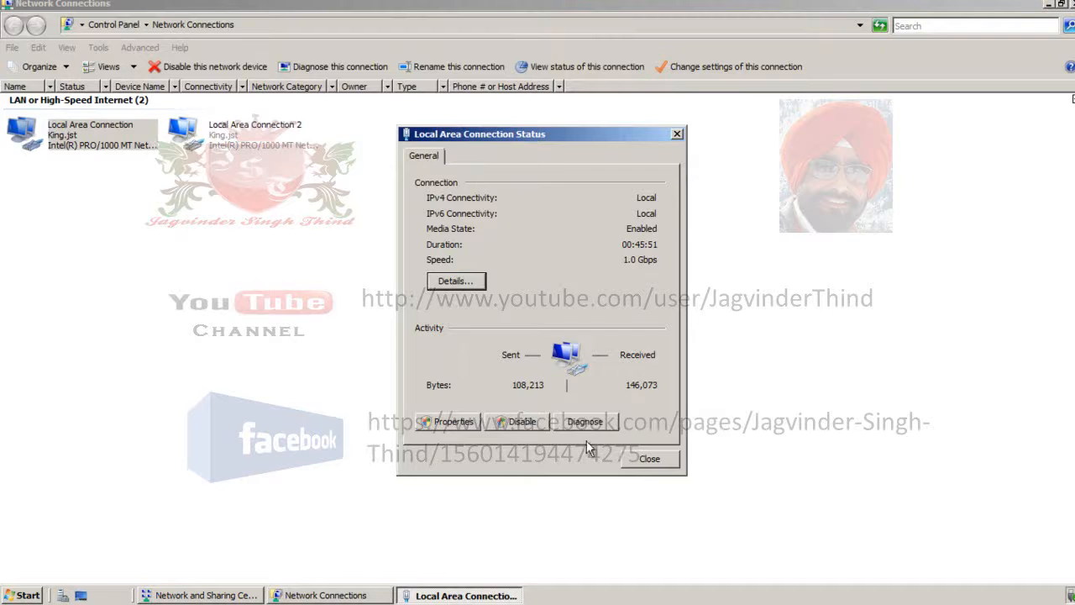
left_click(650, 458)
- View the network details of Local Area Connection 2
double_click(255, 130)
left_click(455, 280)
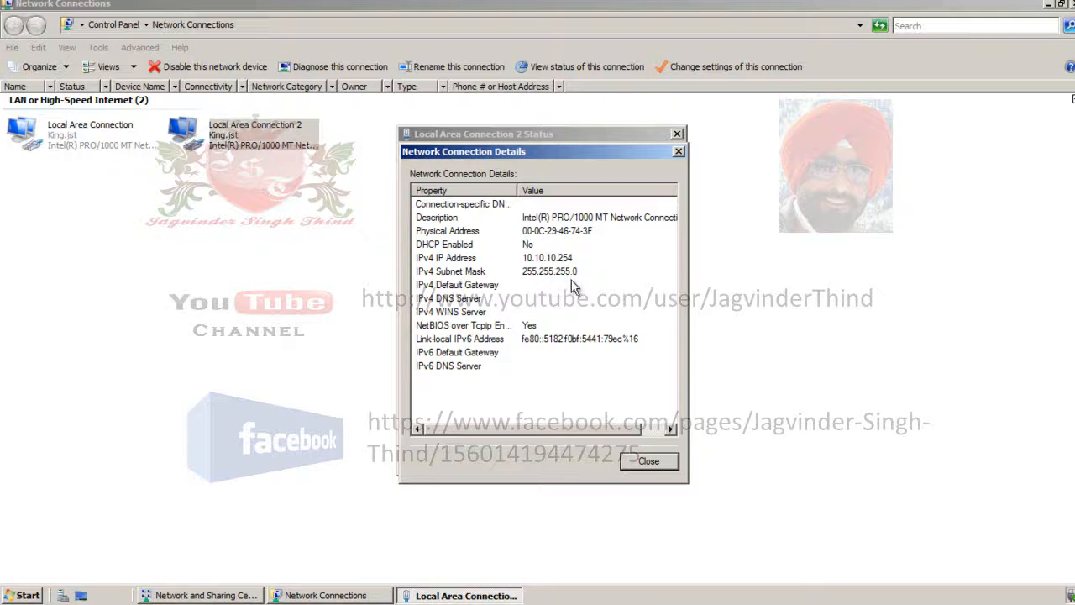
left_click(648, 461)
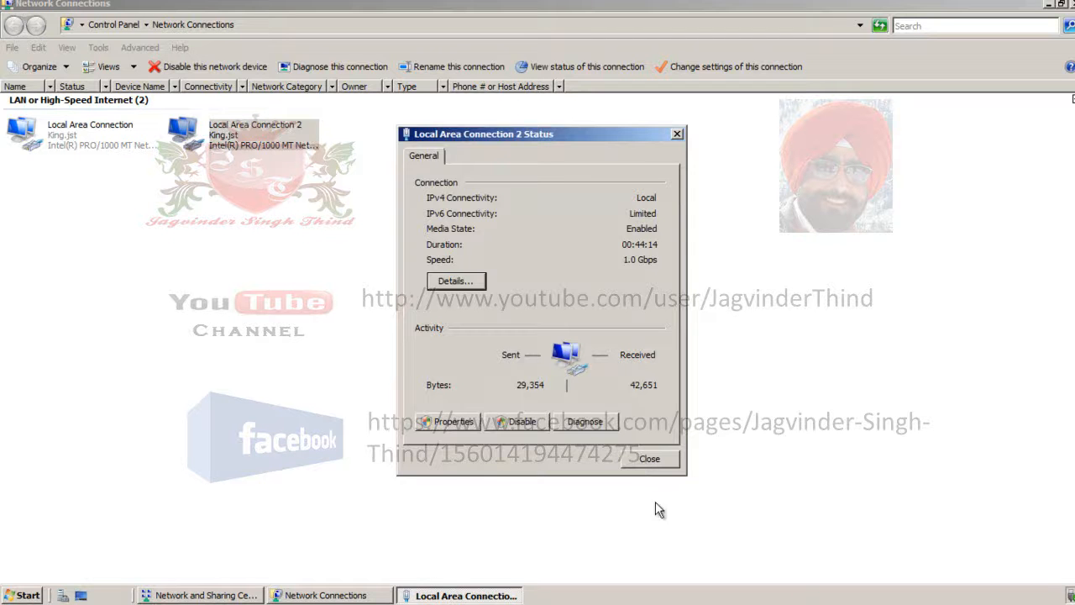
left_click(648, 460)
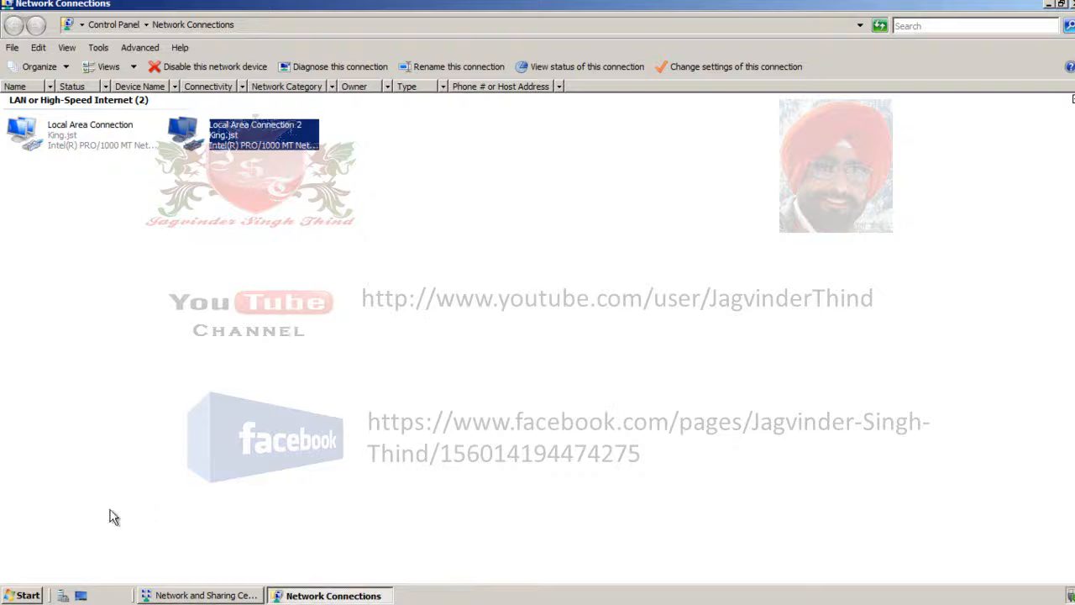
- Open the DHCP management console and expand the dc1.king.jst server down to its IPv4 contents
left_click(23, 595)
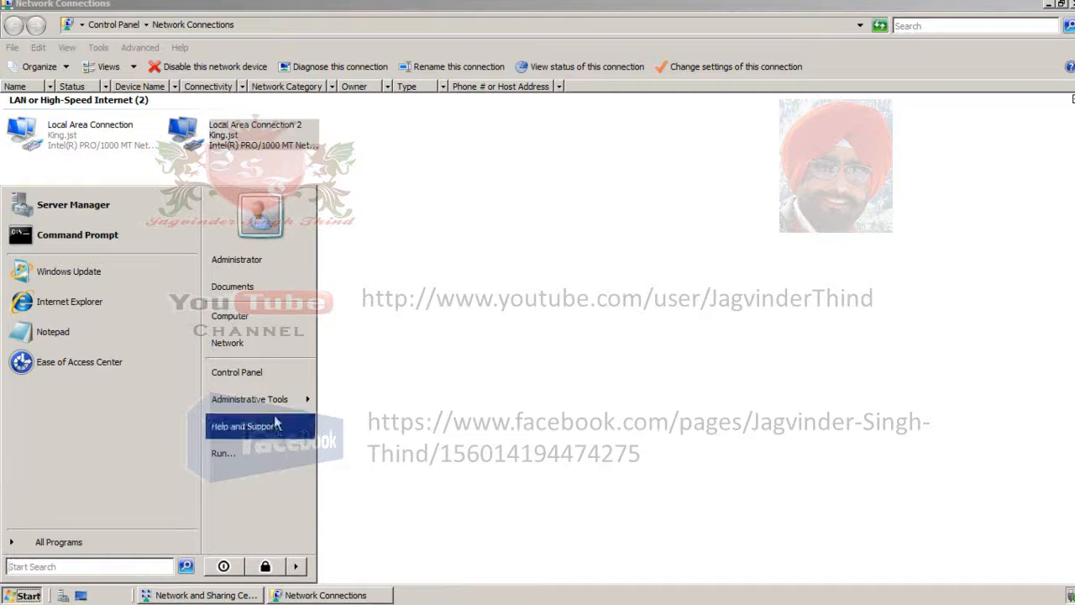
mouse_move(291, 407)
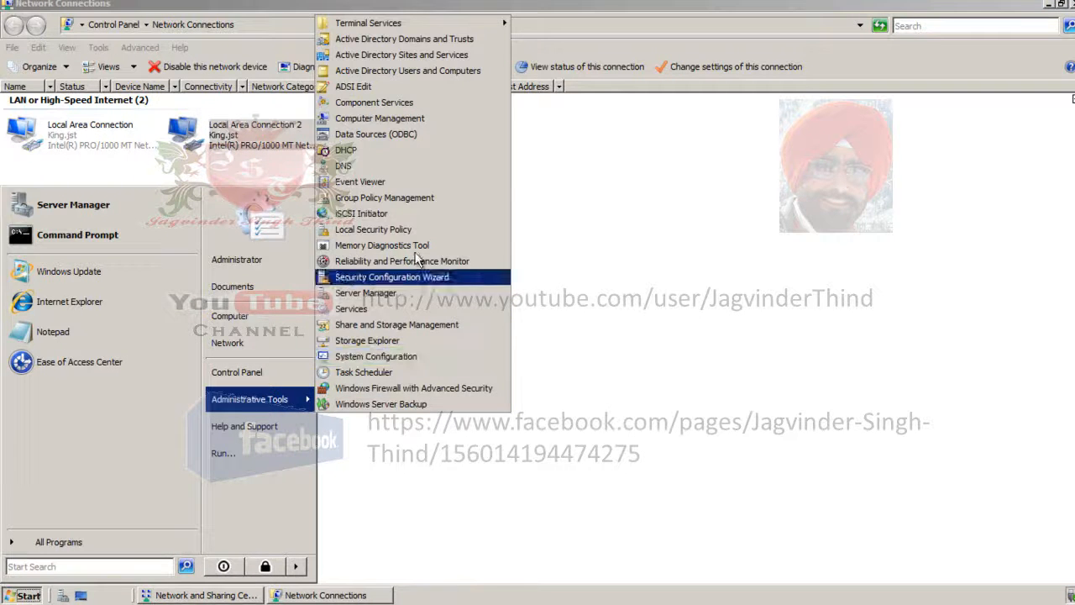
left_click(425, 160)
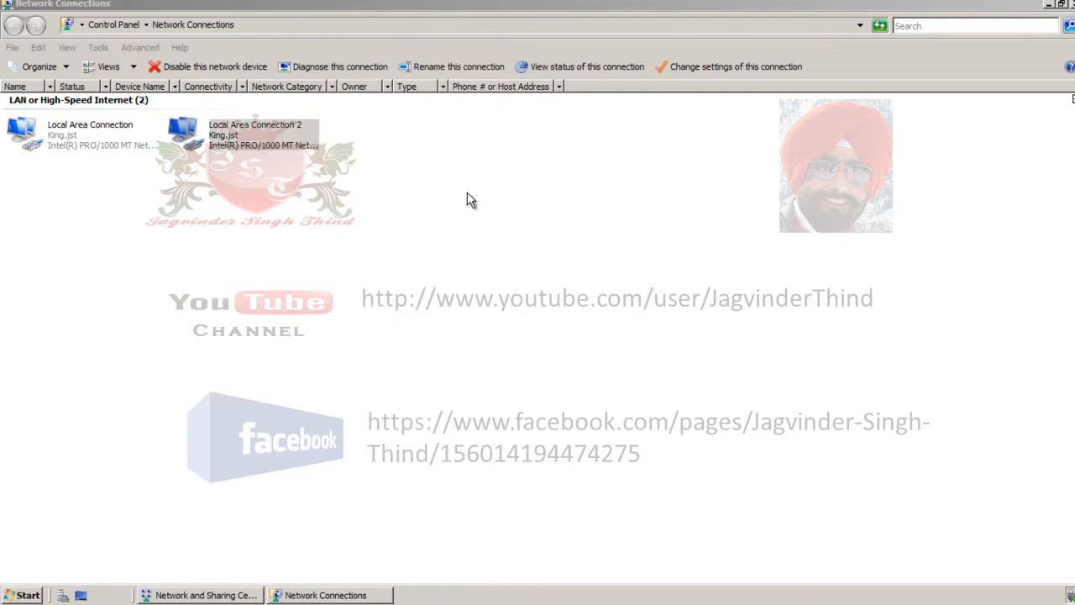
left_click(655, 38)
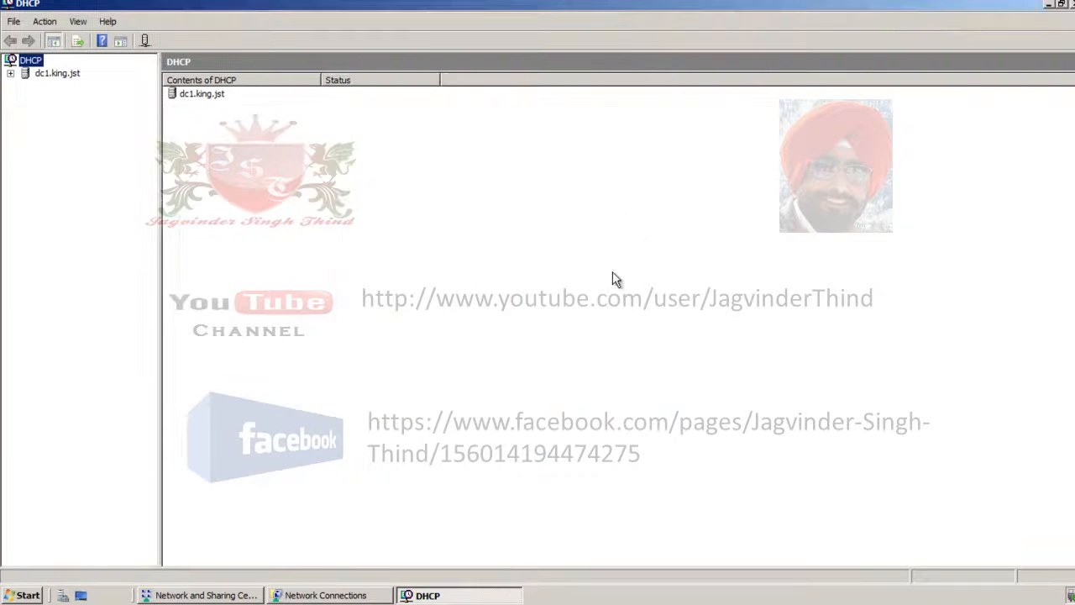
left_click(10, 73)
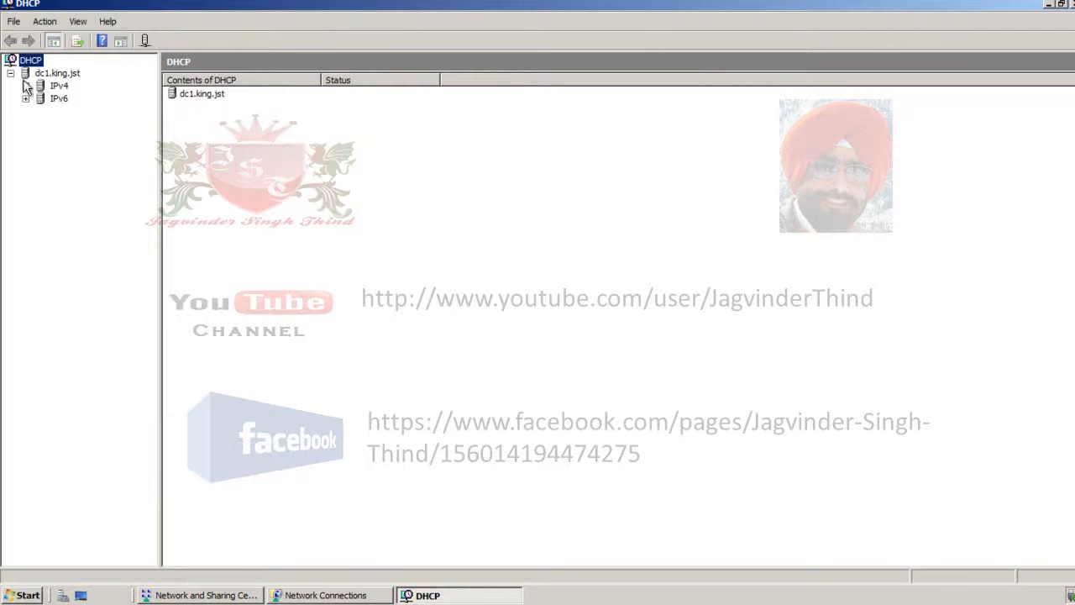
left_click(25, 85)
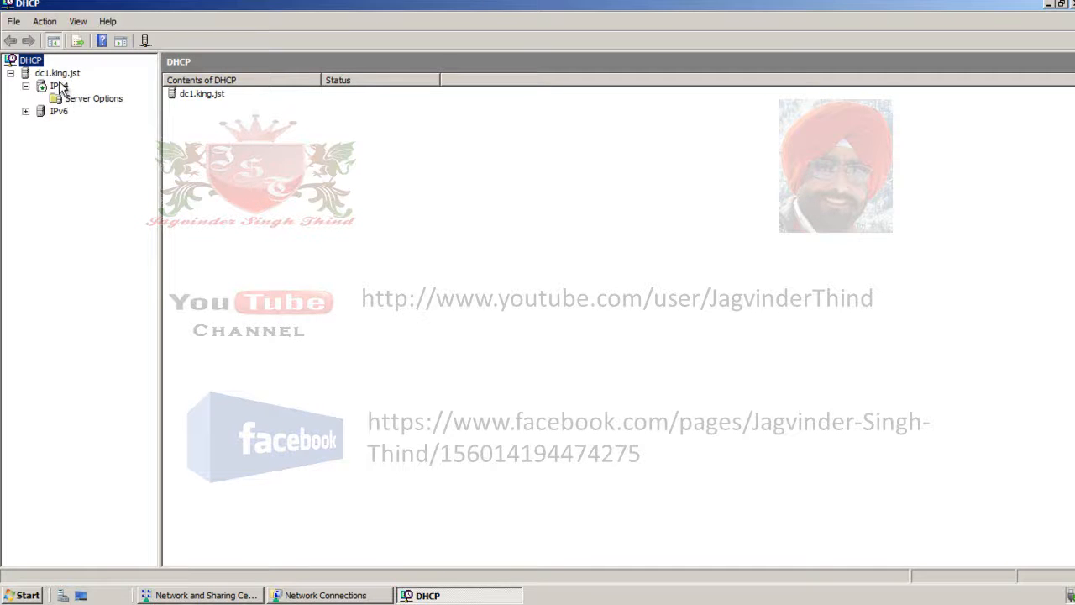
- Start a new IPv4 scope and name it ScopeRed
right_click(58, 86)
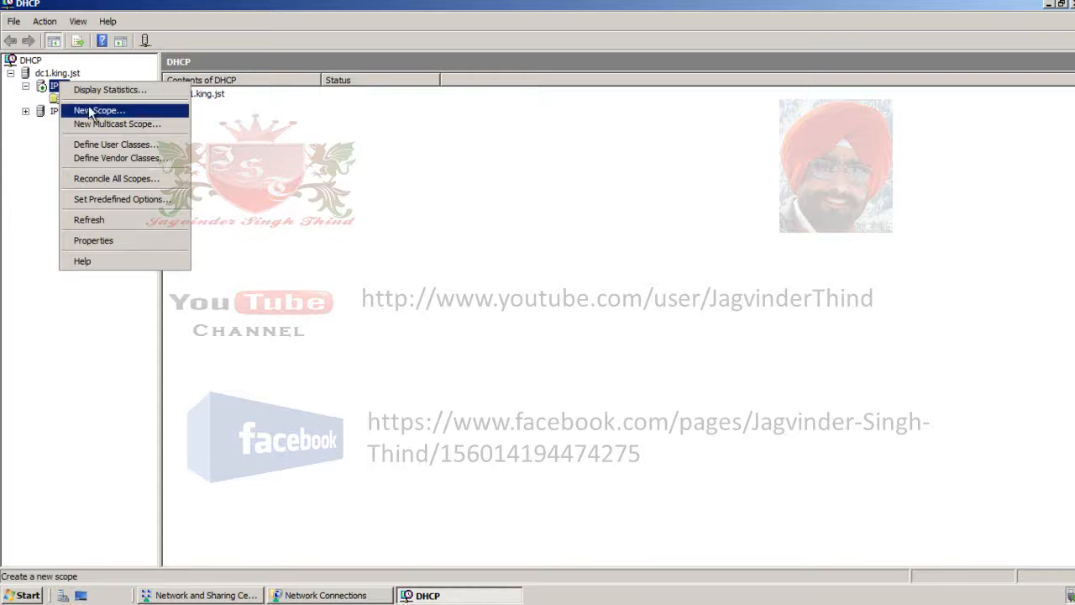
left_click(170, 120)
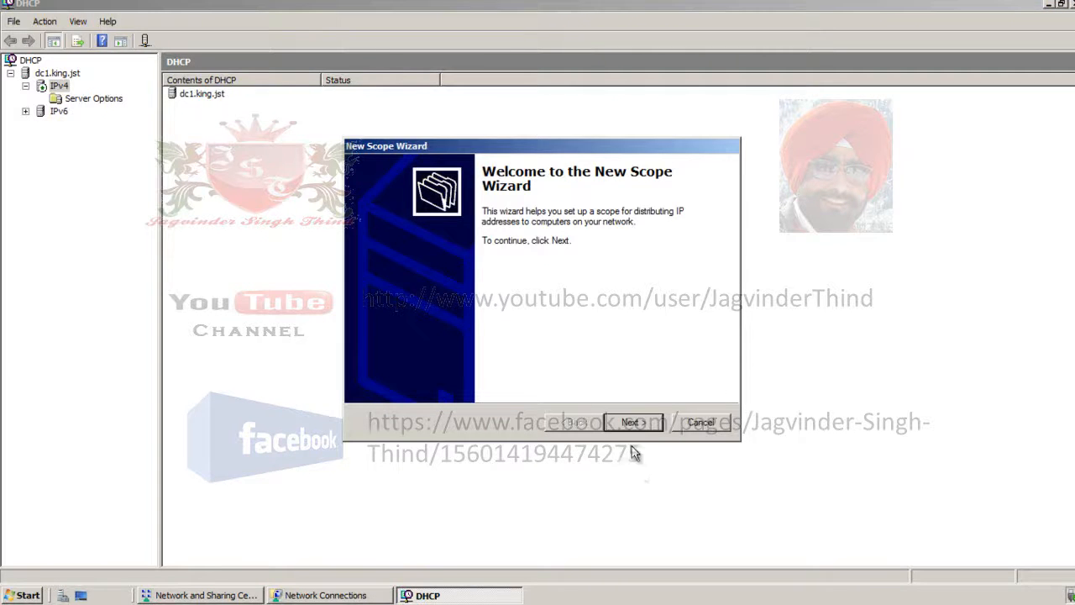
left_click(638, 423)
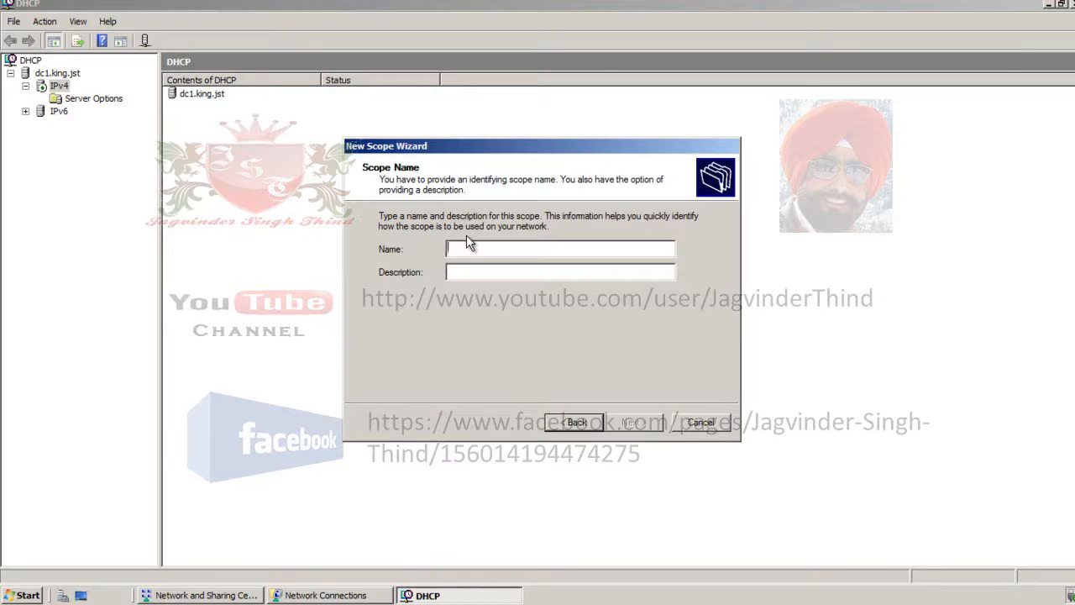
type("Sc")
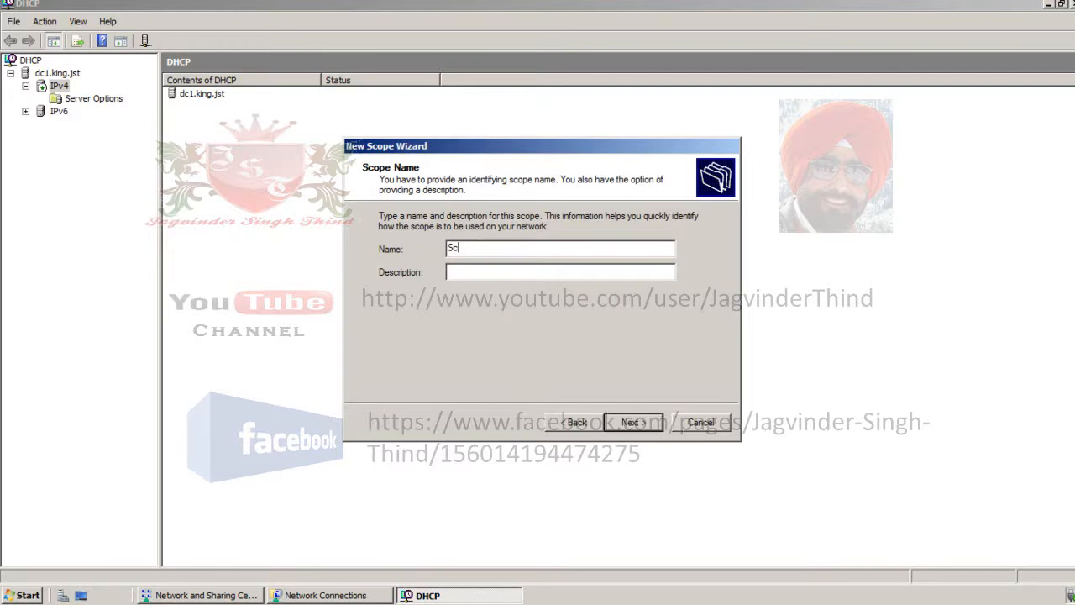
type("opeRed")
left_click(639, 425)
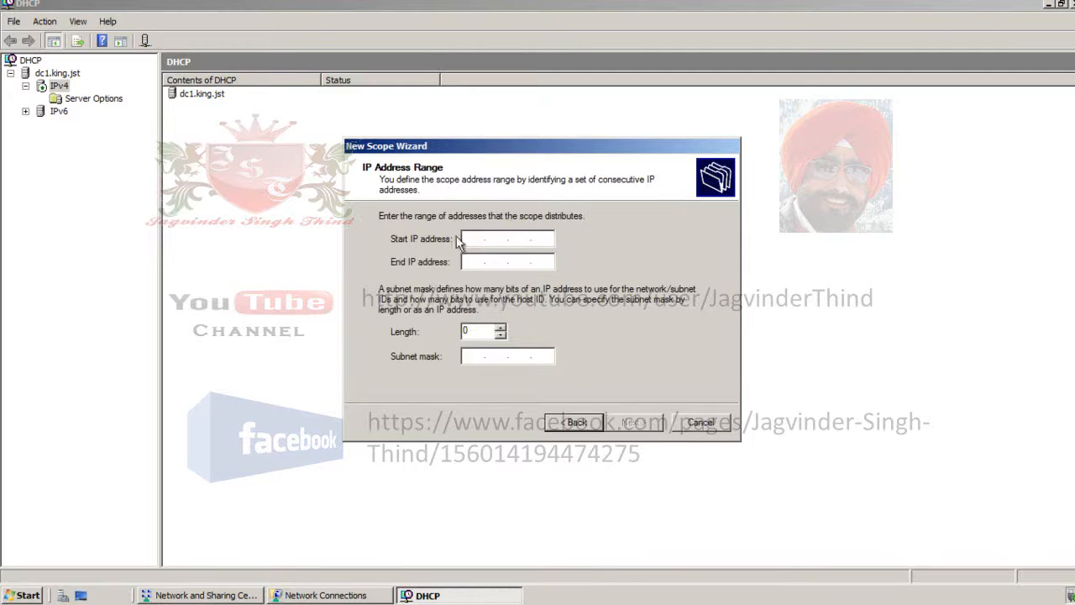
- Set the scope's address range from 192.168.1.100 to 192.168.1.200 with a subnet mask length of 24
type("192.168.1.100")
left_click(502, 264)
type("192 . 168 . 1 .")
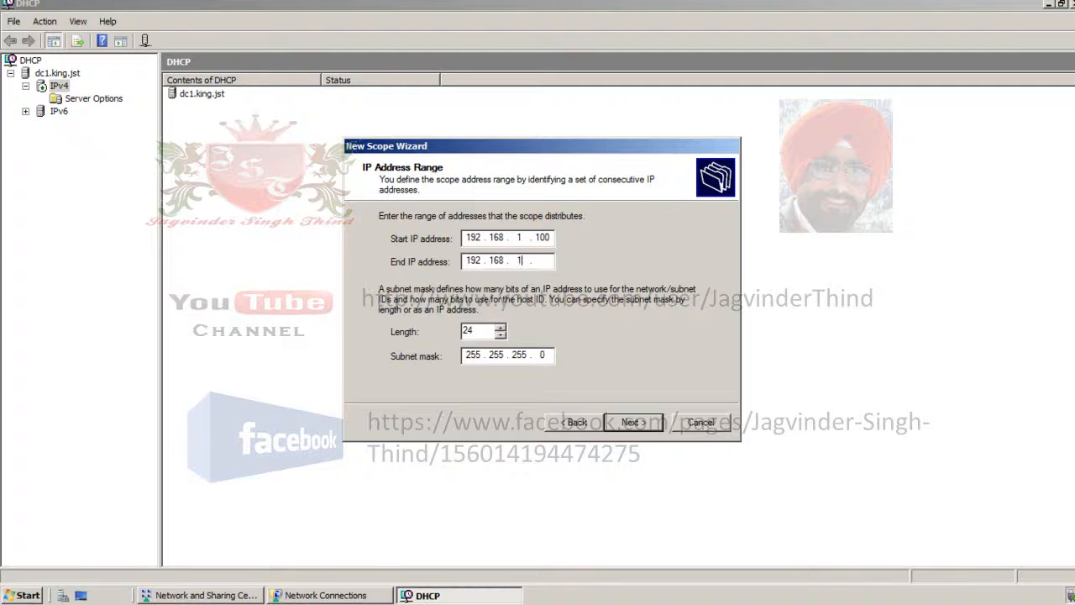
type(" 200")
double_click(472, 333)
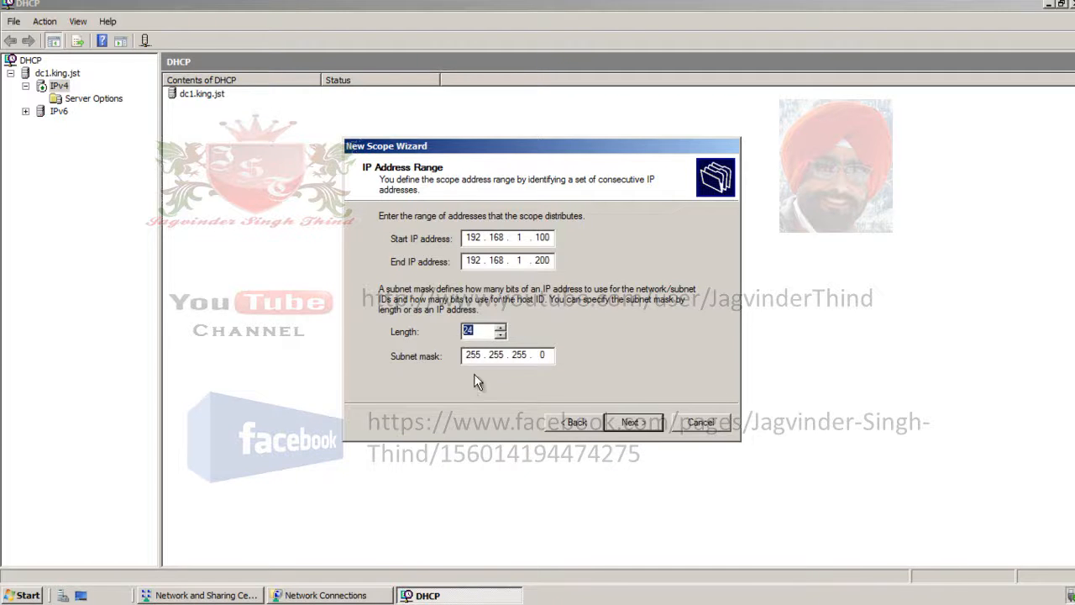
left_click(630, 423)
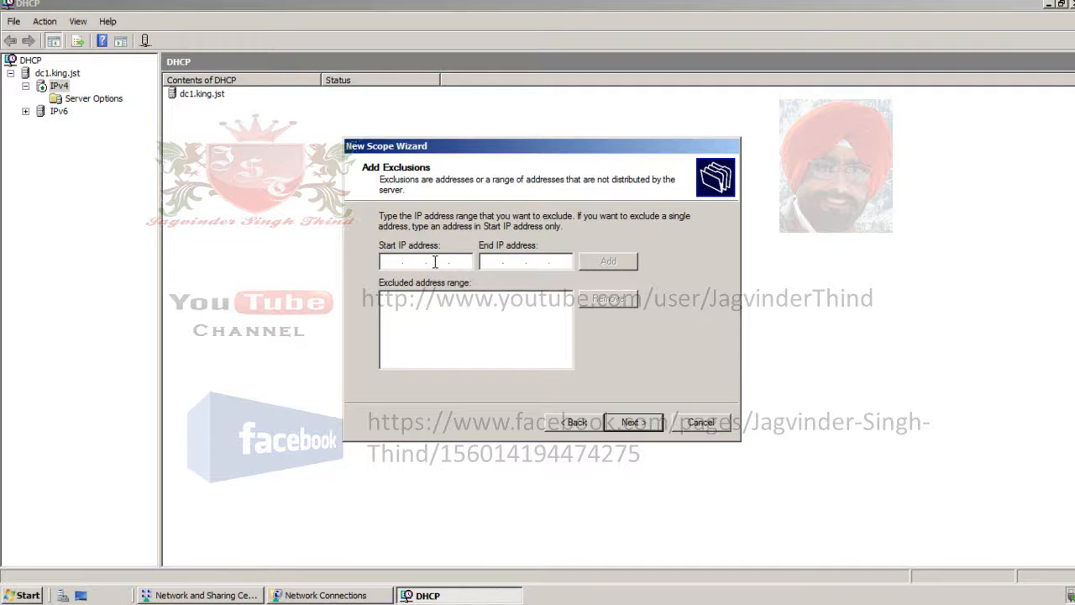
- Accept the default lease duration without any exclusions and choose to configure the scope's DHCP options now
left_click(643, 420)
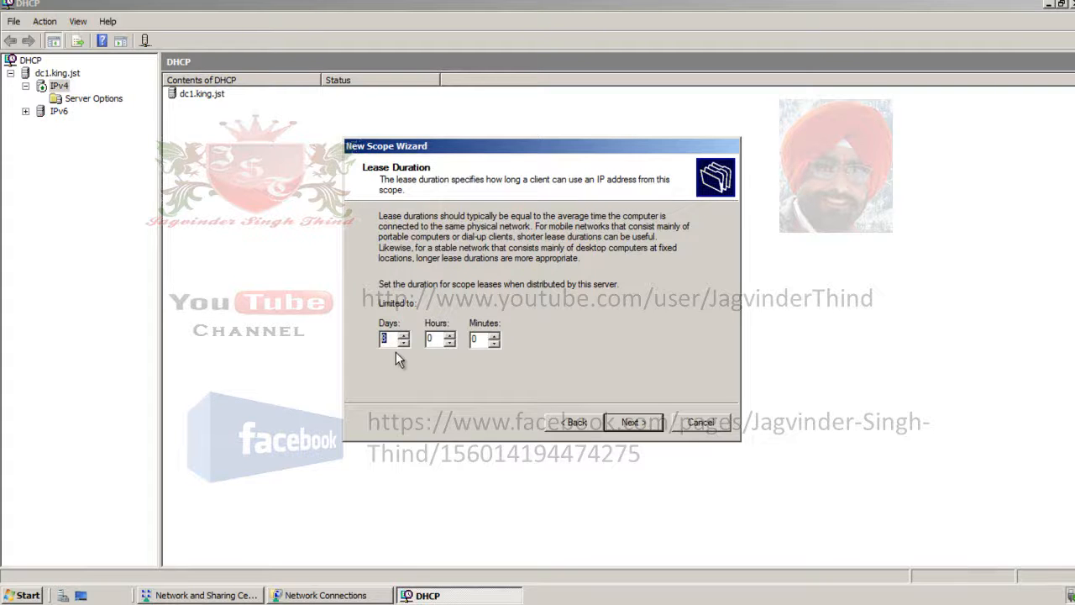
left_click(634, 423)
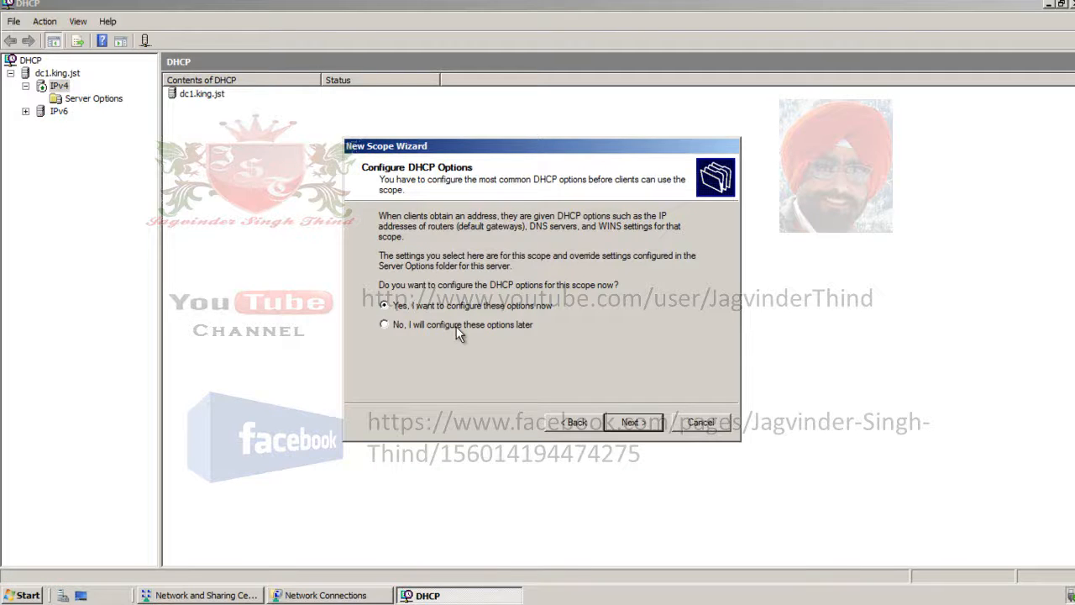
left_click(633, 426)
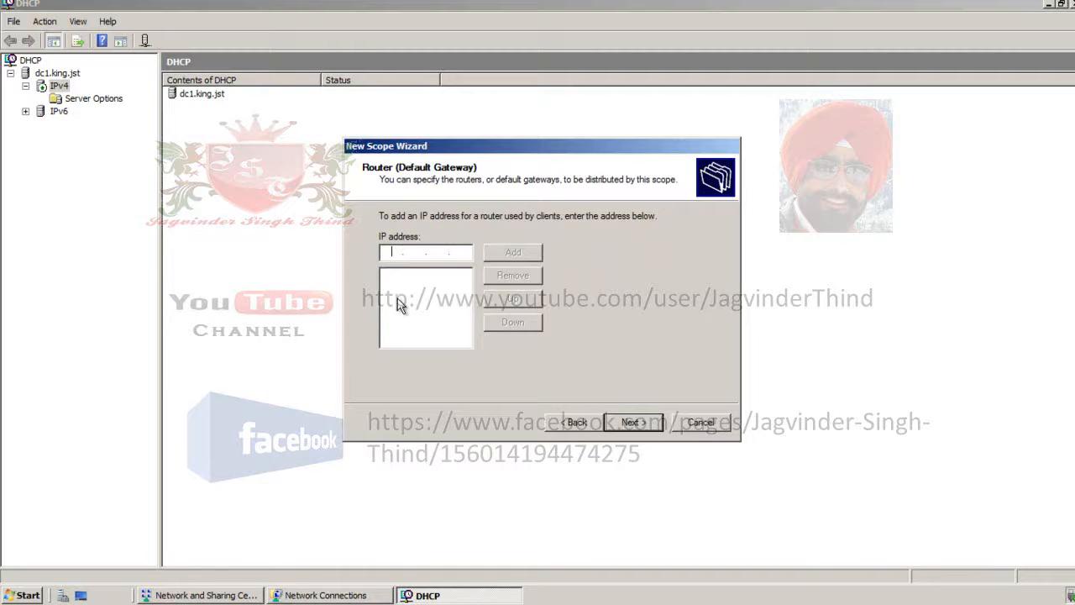
- Add 192.168.1.1 as the scope's router (default gateway)
type("192 . 168 . 1 . 1")
left_click(513, 253)
left_click(621, 422)
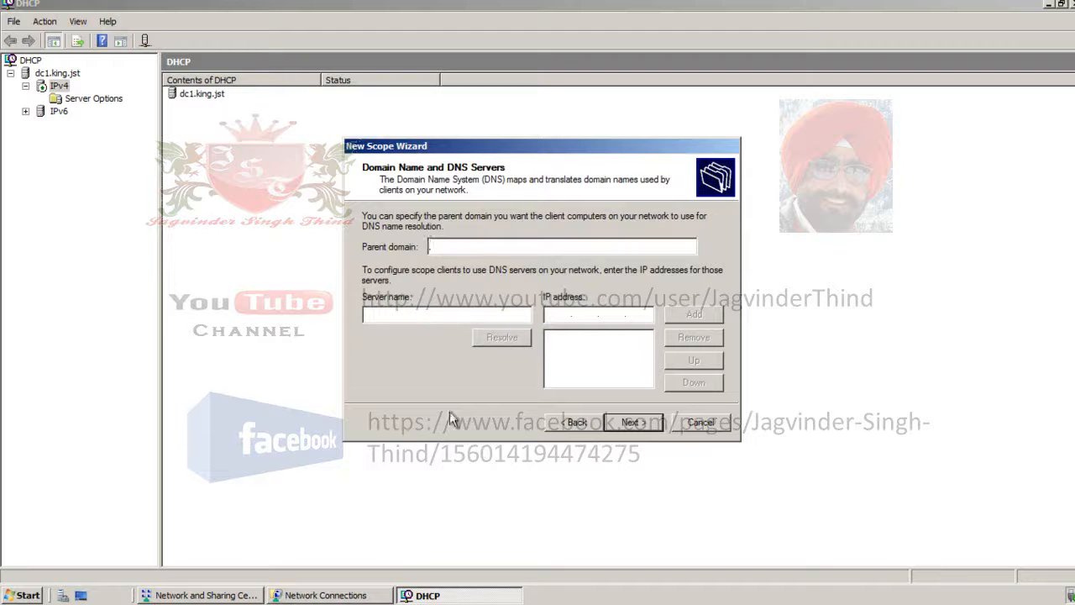
- Add dc1 as the scope's DNS server with the IP address 192.168.1.254
left_click(452, 315)
type("dc1")
left_click(509, 337)
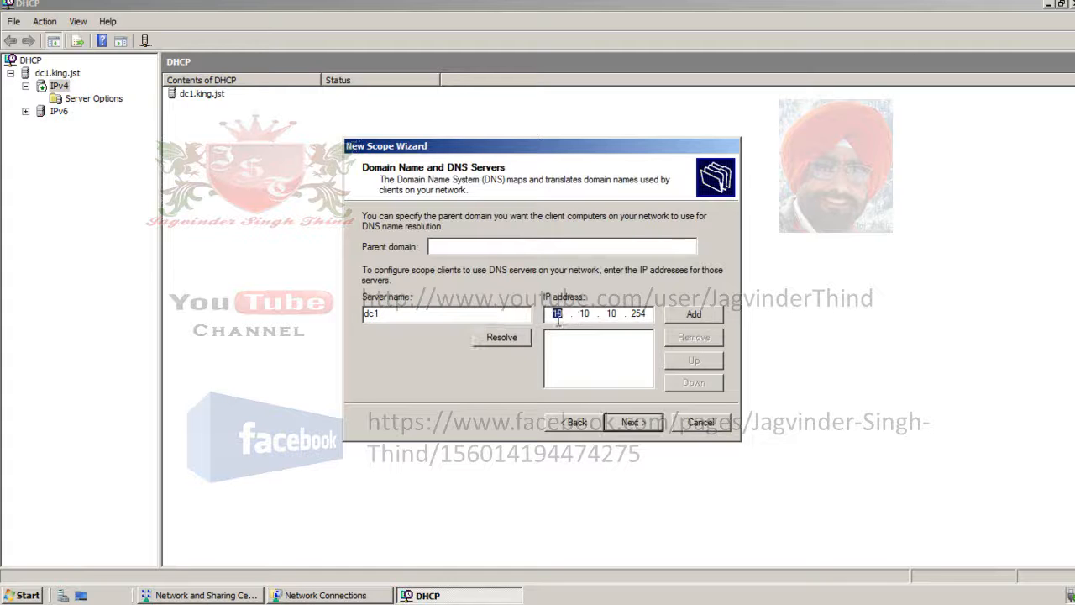
type("192.168.1.")
left_click(688, 319)
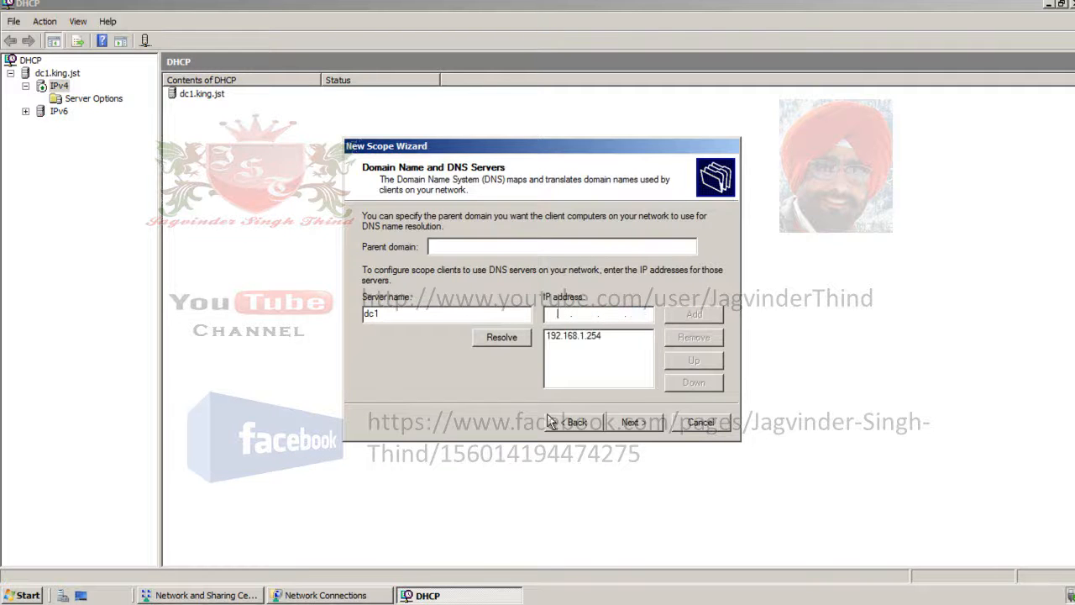
- Set the scope's parent domain to king.jst and continue to the WINS settings
left_click(448, 246)
type("king.jst")
key("Return")
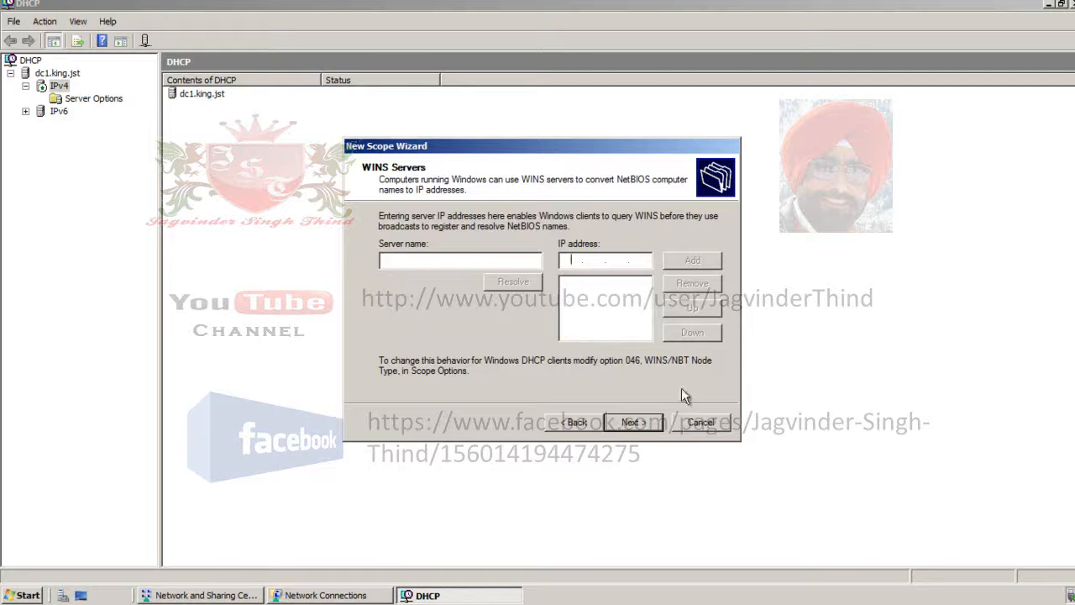
- Activate the scope without a WINS server and open its address pool
left_click(639, 423)
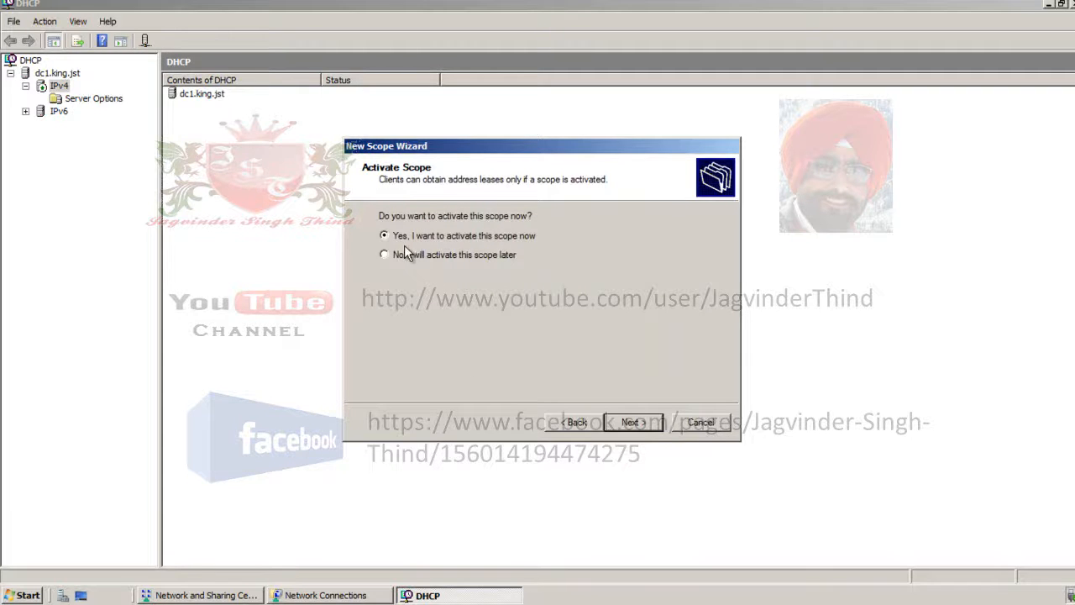
left_click(634, 422)
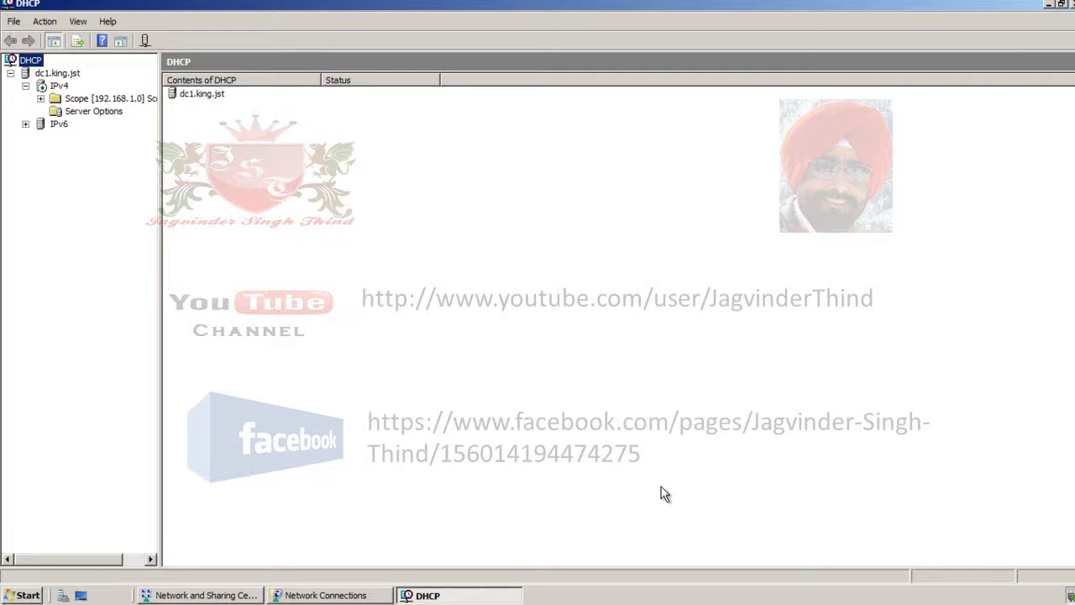
left_click(94, 112)
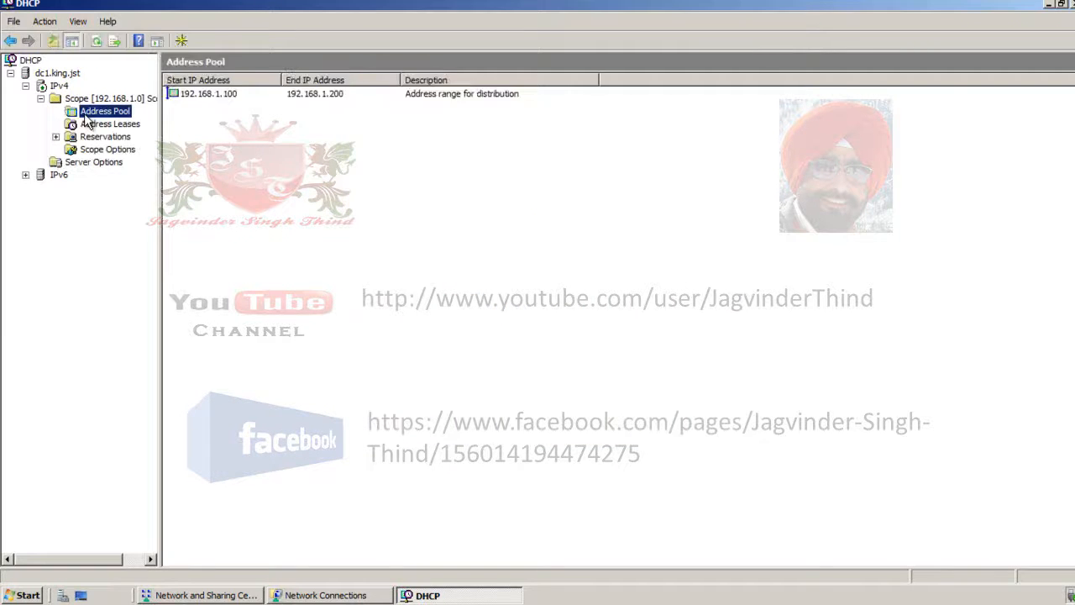
- Check the address range and the address leases of the 192.168.1.0 scope
left_click(224, 94)
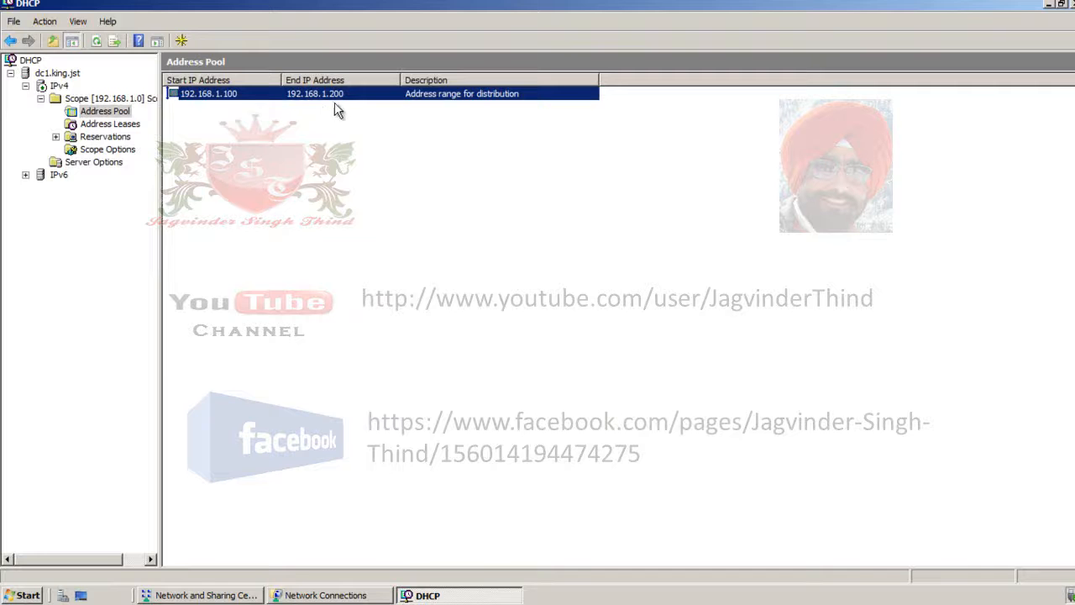
left_click(126, 125)
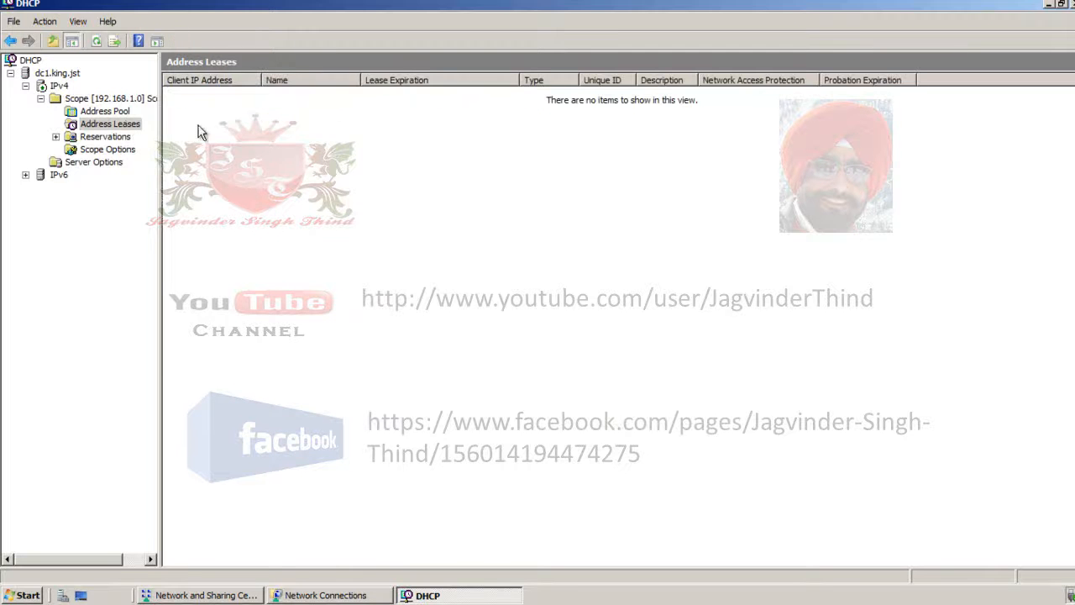
- Start a new IPv4 scope named ScopeGreen and continue to its IP address range
right_click(57, 86)
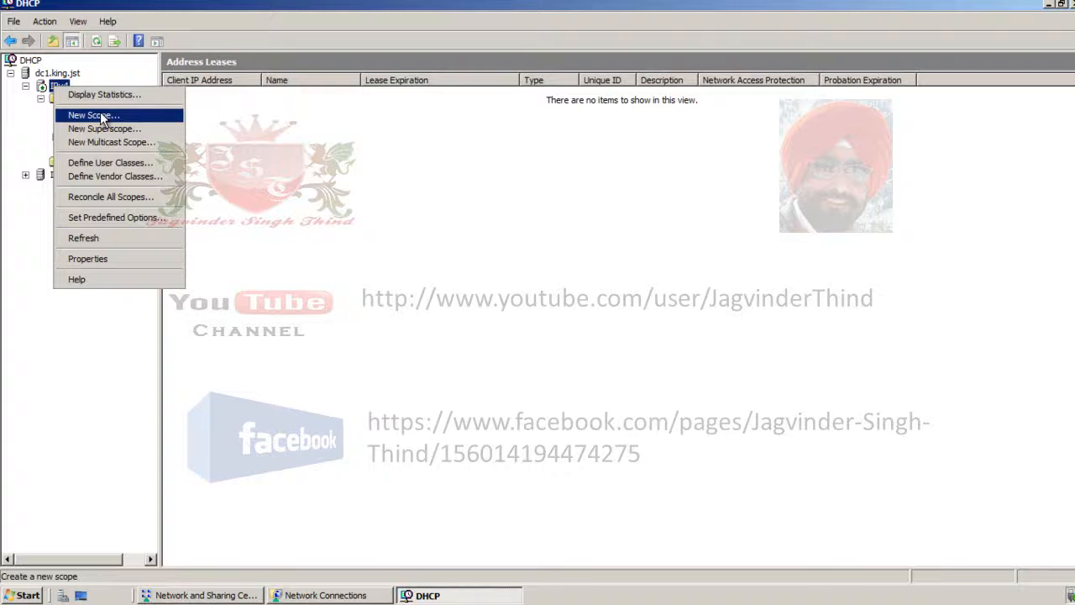
left_click(101, 118)
left_click(630, 421)
type("Scope")
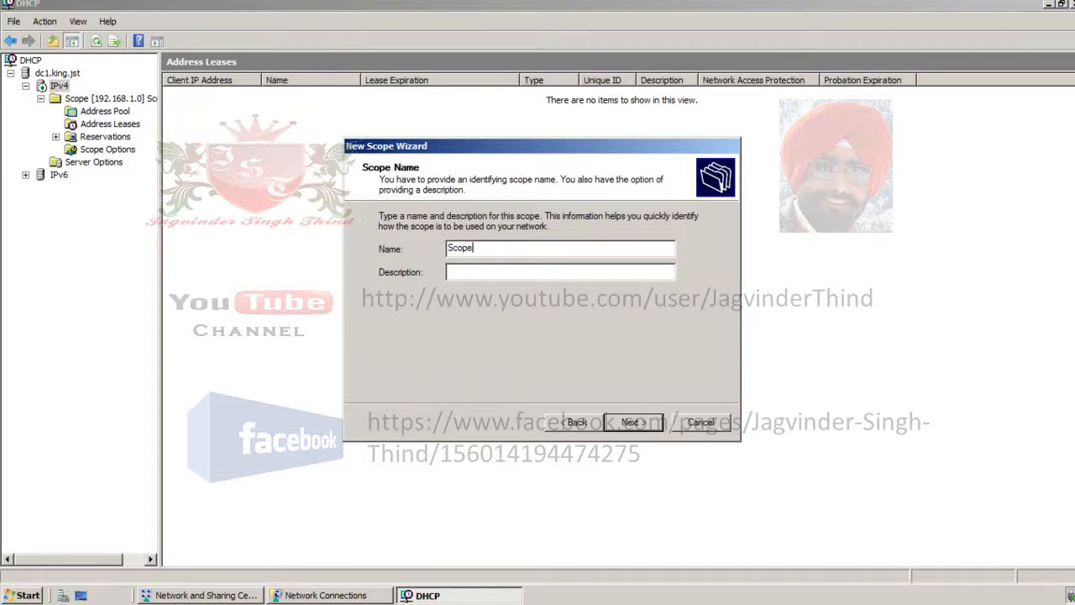
left_click(630, 422)
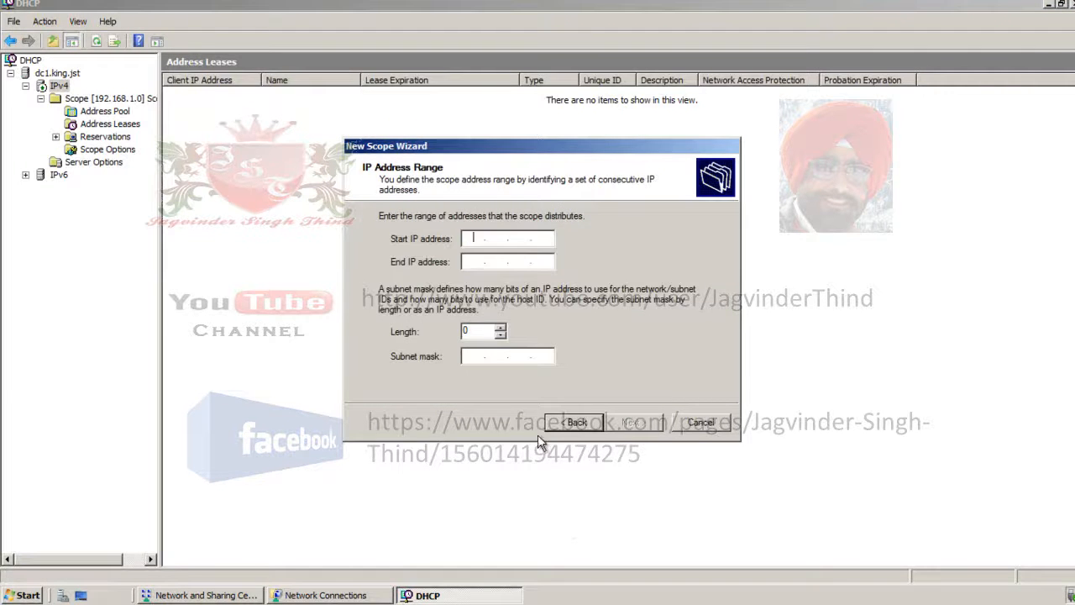
- Set the scope's range from 10.10.10.10 to 10.10.10.50 with a subnet mask length of 24
type("10 .")
key("Tab")
type("10 . 10 . 10")
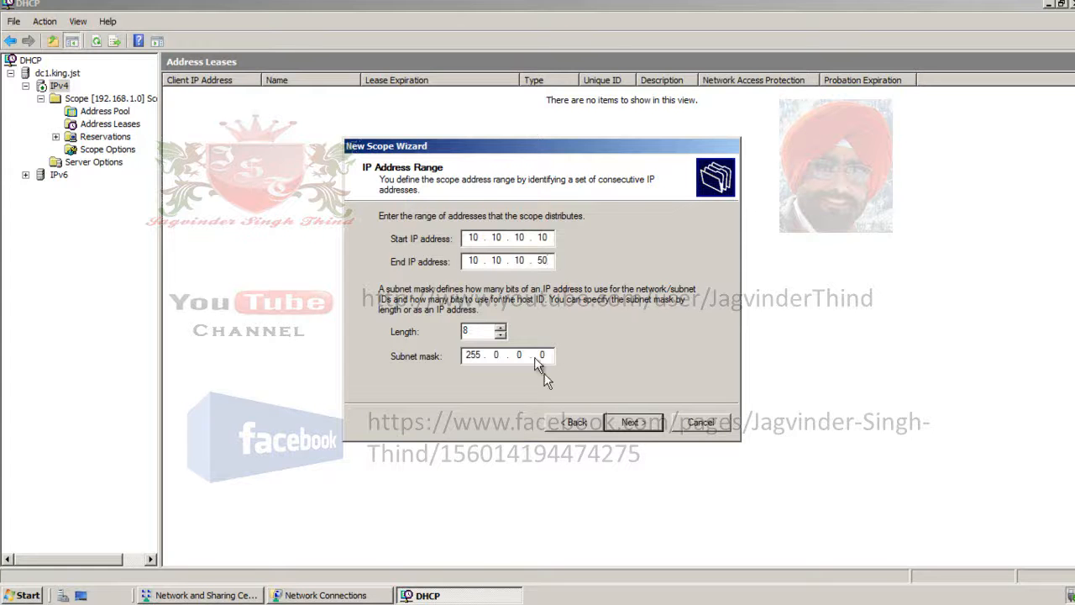
left_click_drag(481, 330, 423, 331)
type("24")
left_click(642, 425)
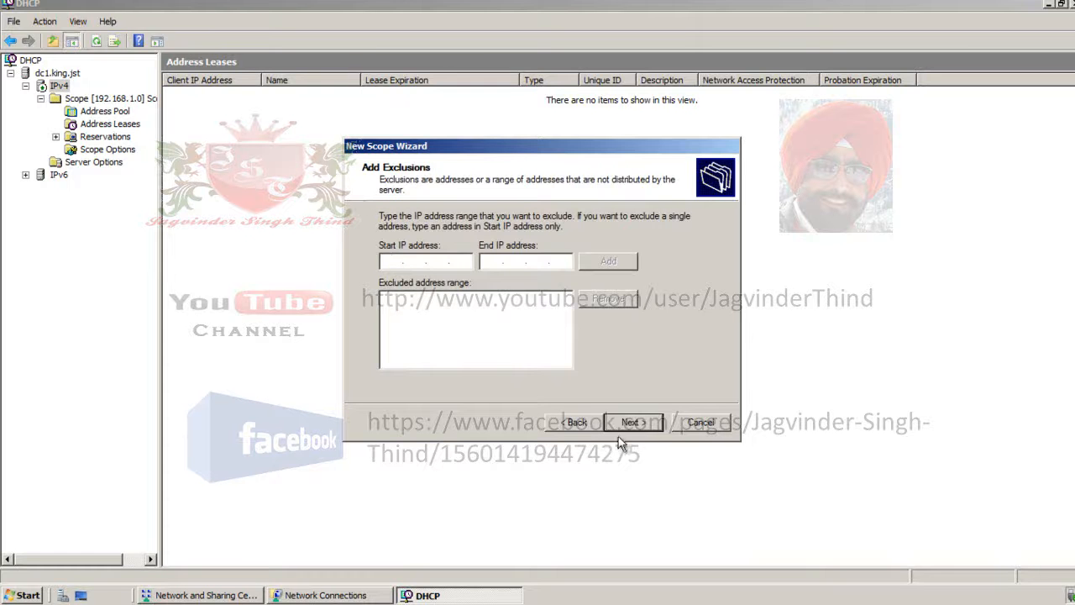
- Finish the scope with no exclusions, the default lease duration and the DHCP options left unconfigured
left_click(635, 424)
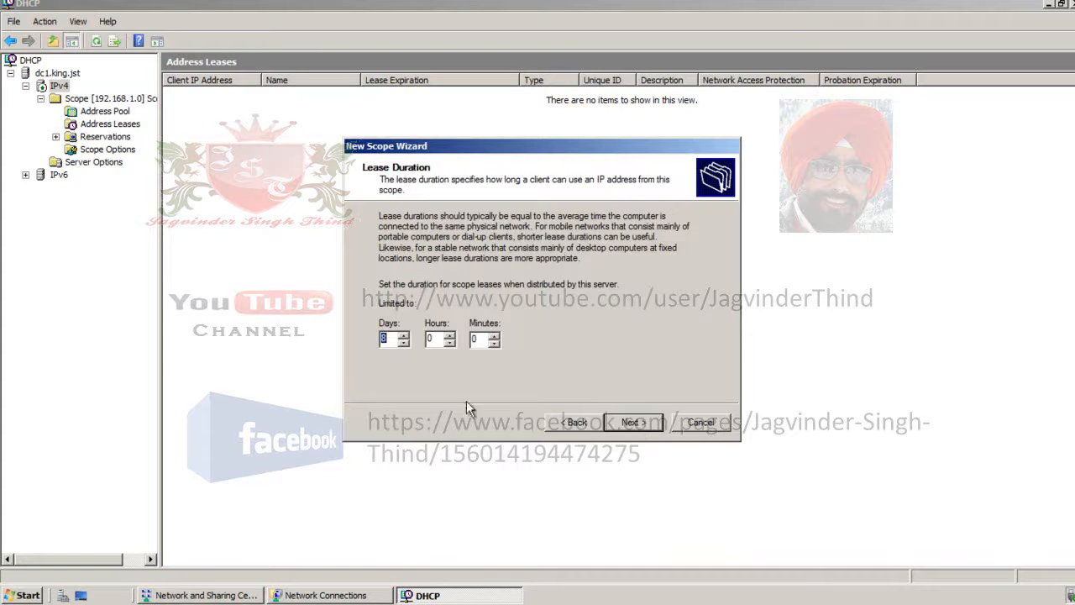
left_click(644, 425)
left_click(454, 324)
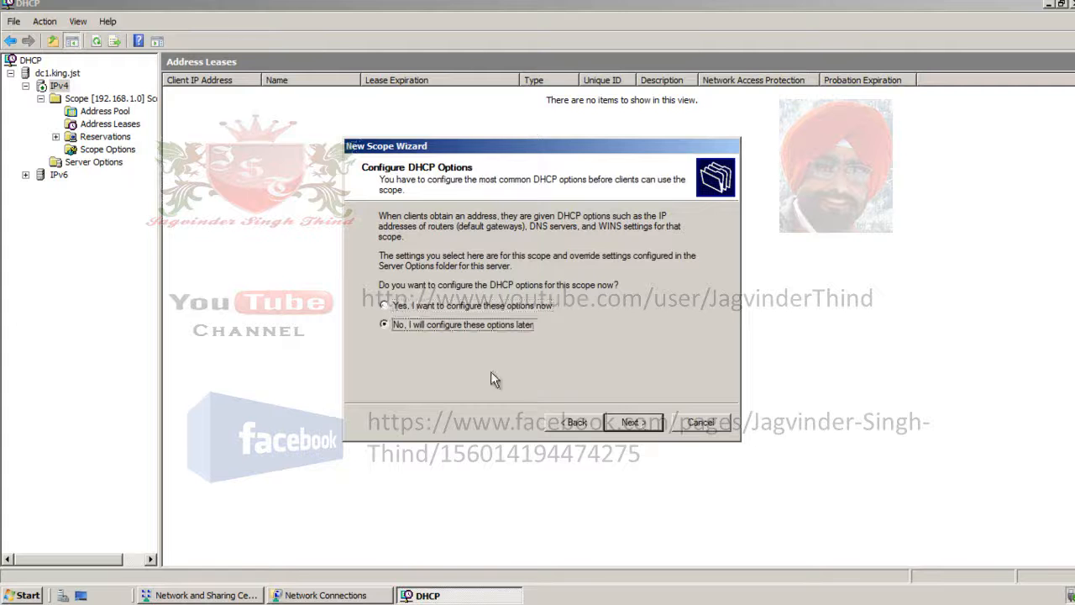
left_click(636, 422)
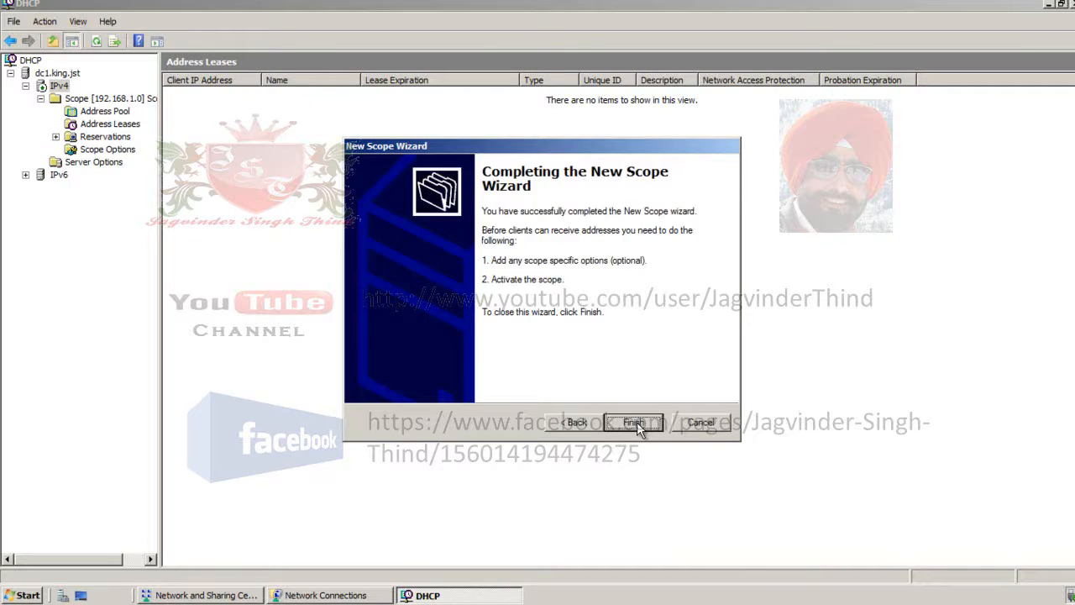
left_click(637, 421)
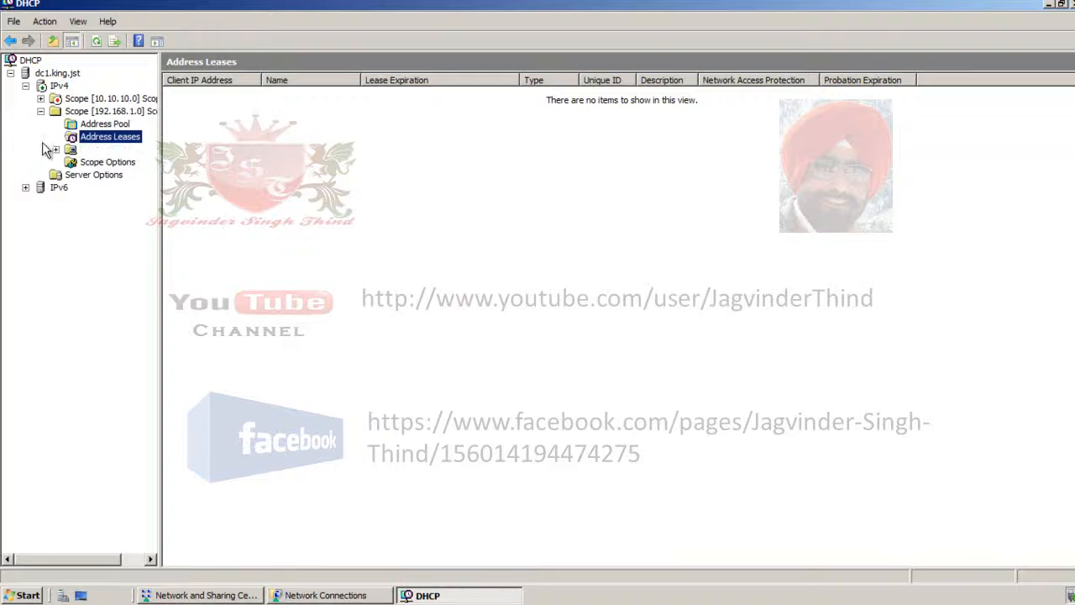
- Activate the 10.10.10.0 ScopeGreen scope and collapse the 192.168.1.0 scope in the tree
double_click(56, 99)
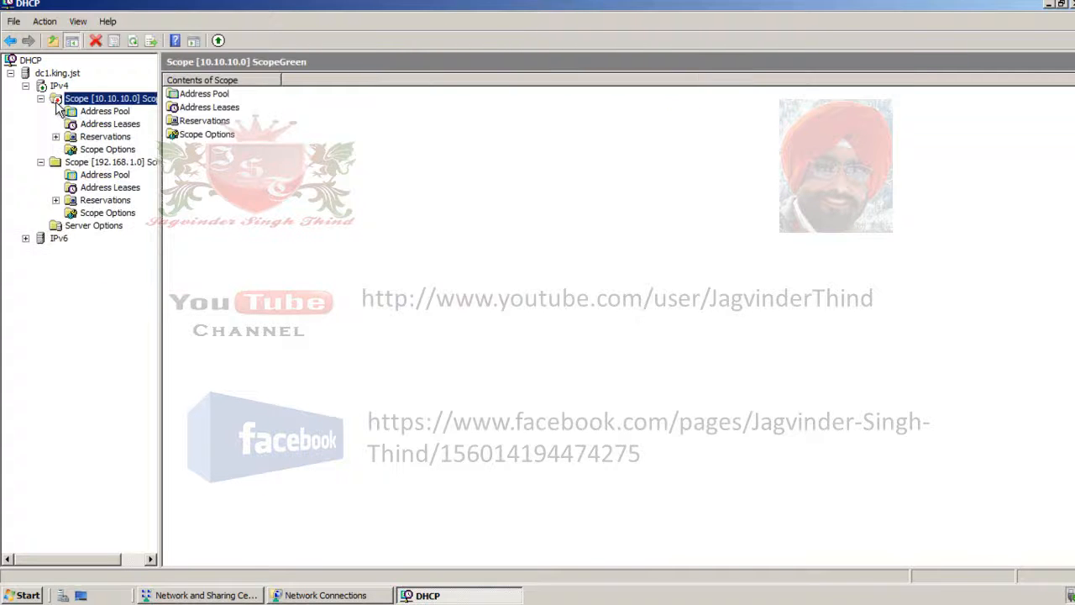
right_click(56, 99)
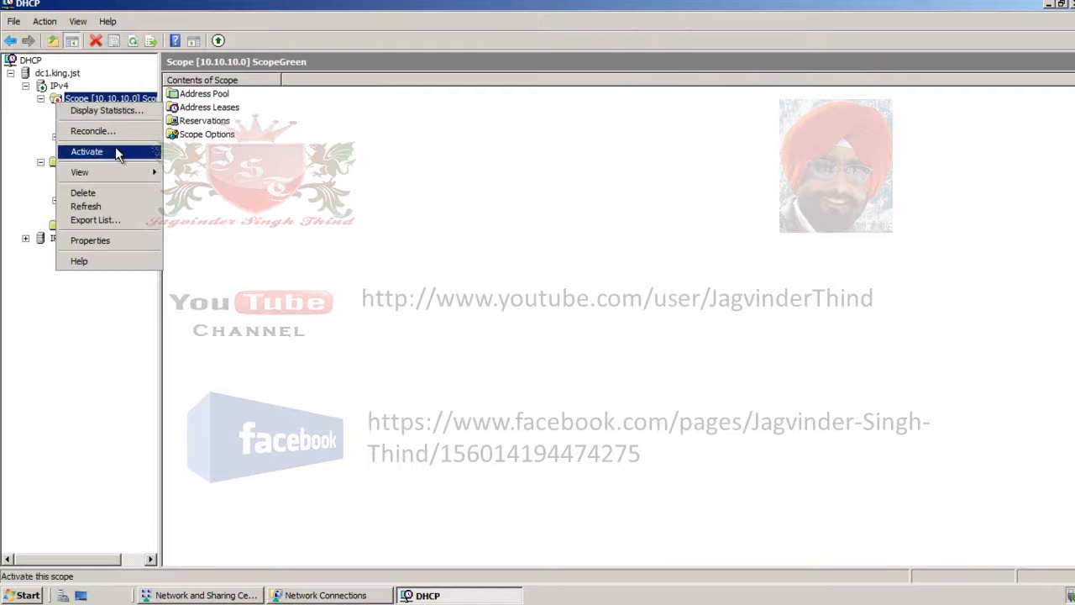
left_click(77, 99)
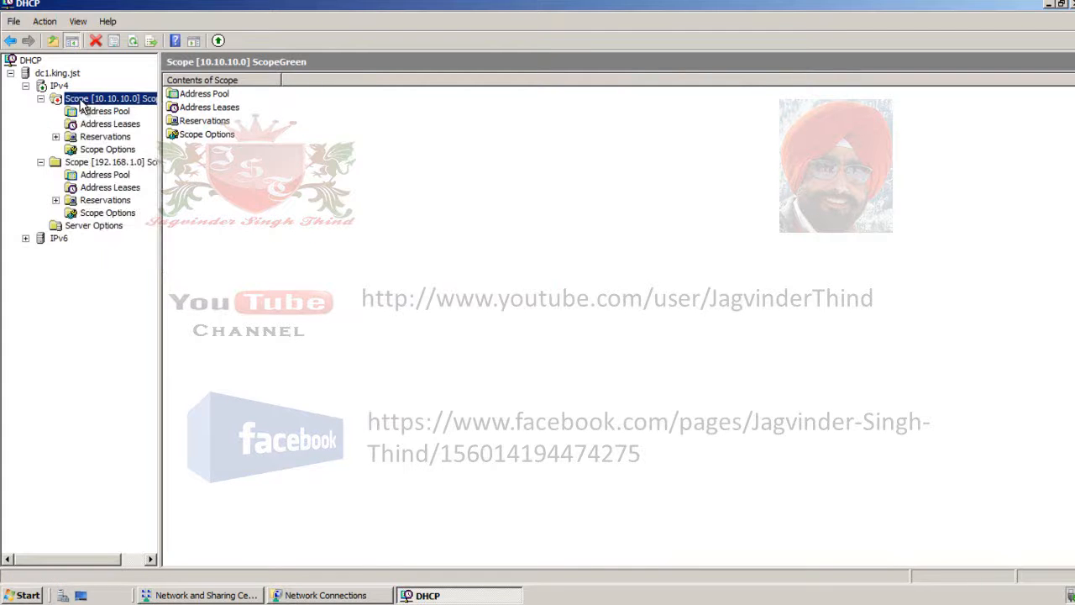
right_click(80, 98)
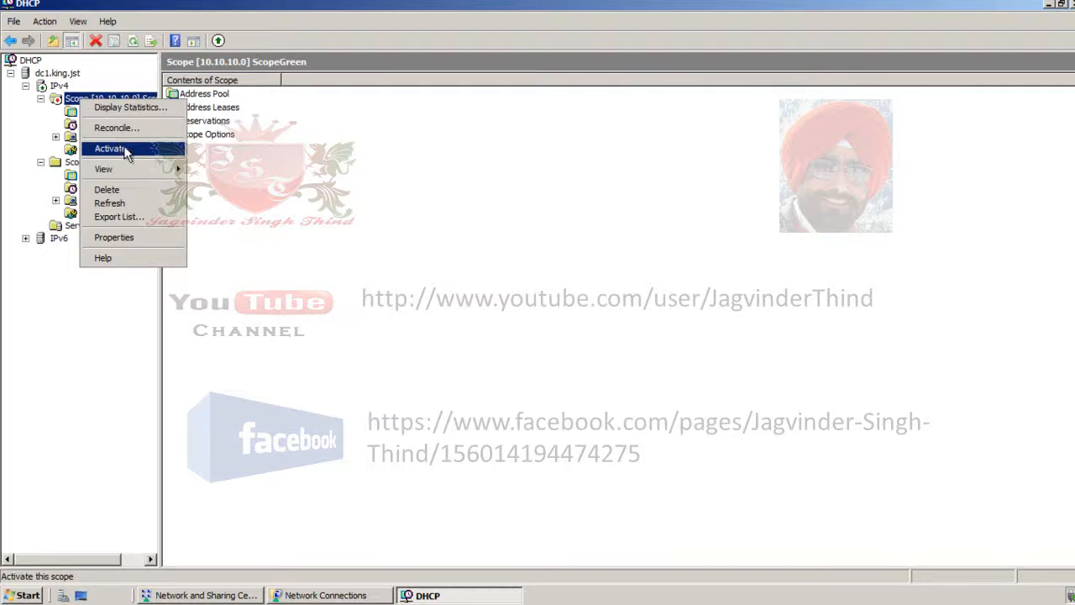
left_click(150, 157)
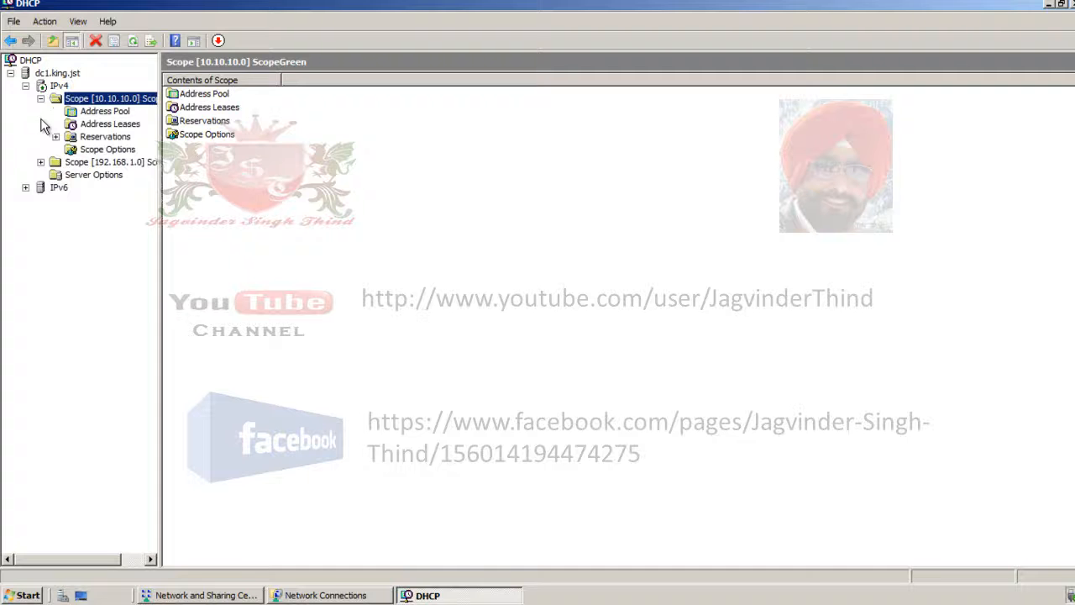
left_click(40, 162)
key("Down")
key("Down")
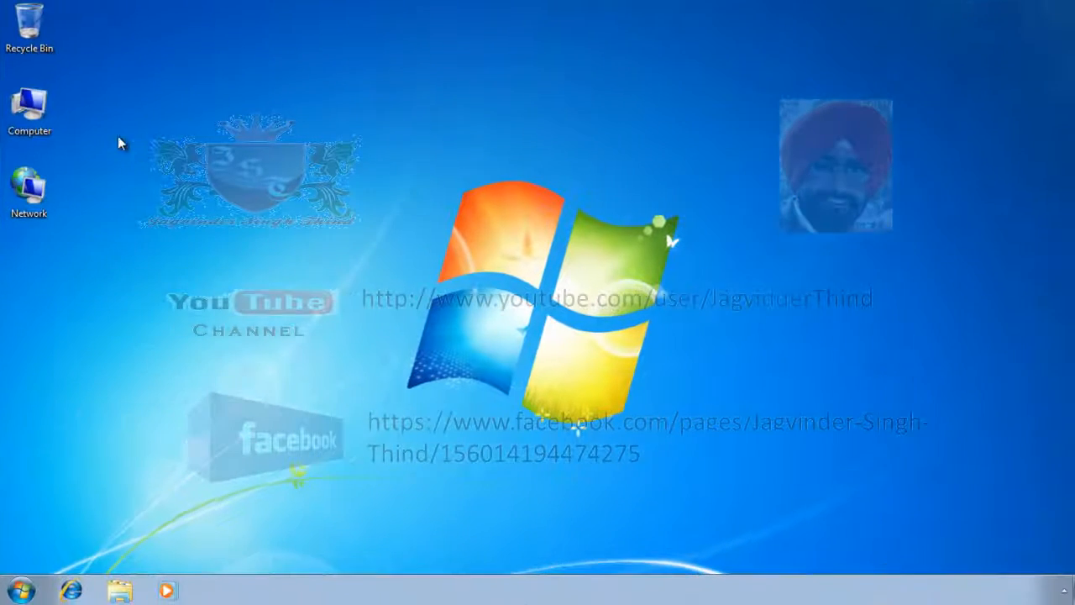
- On the Windows 7 client CLIENT1, open the Local Area Connection's Internet Protocol Version 4 properties
right_click(33, 205)
left_click(104, 319)
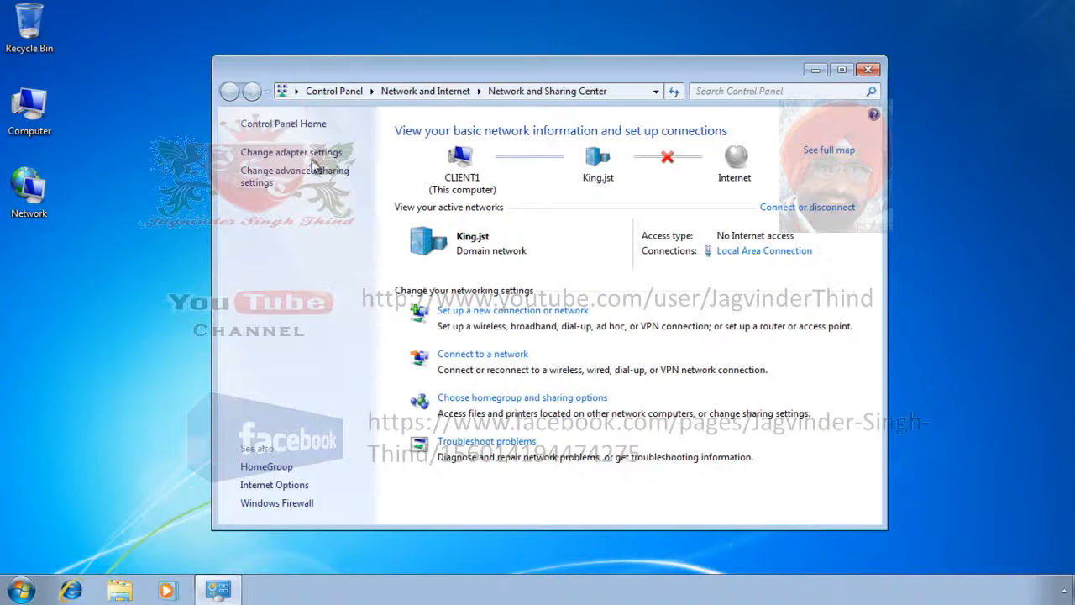
left_click(302, 153)
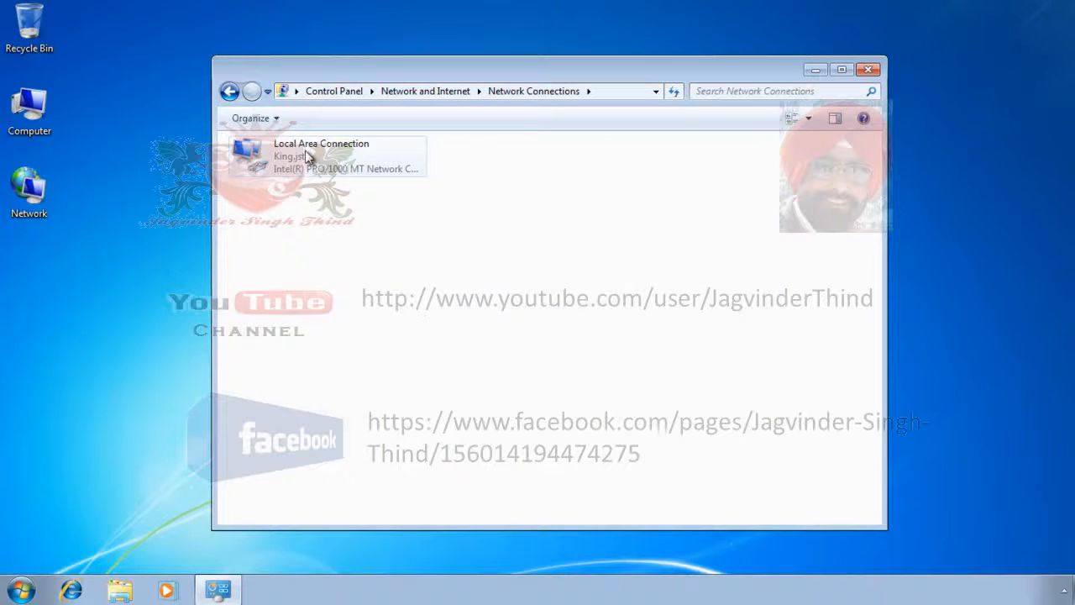
double_click(305, 151)
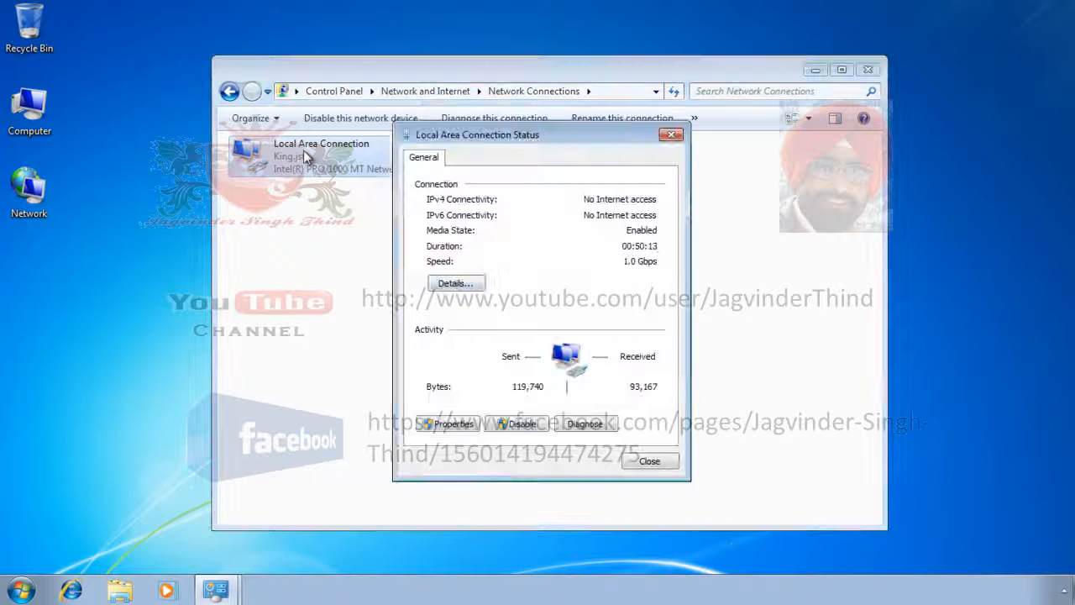
left_click(450, 425)
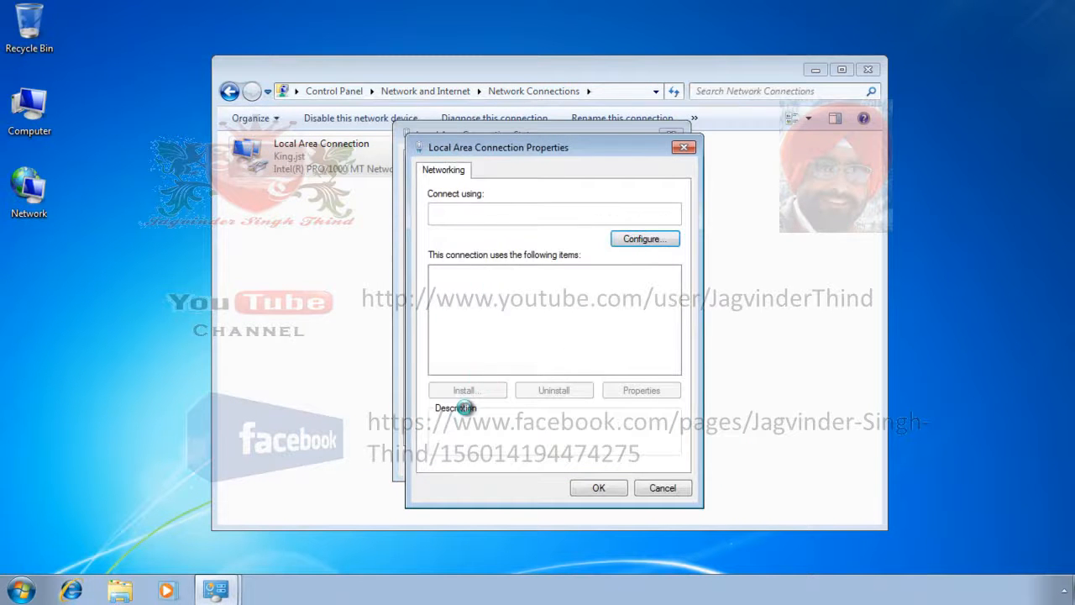
double_click(521, 328)
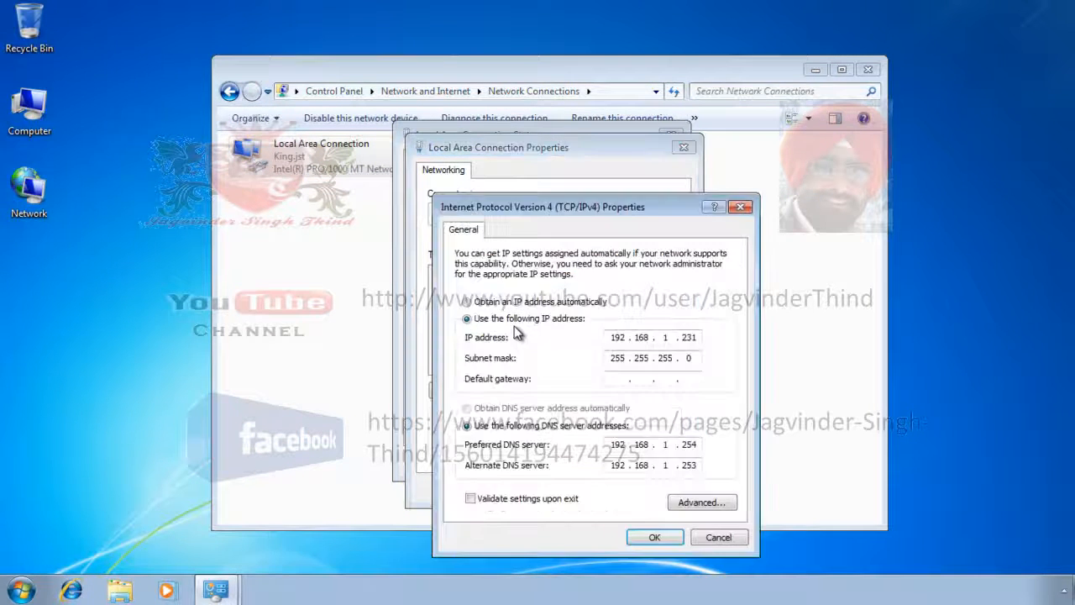
- Set the connection to obtain its IP address and DNS server address automatically and apply the settings
left_click(467, 302)
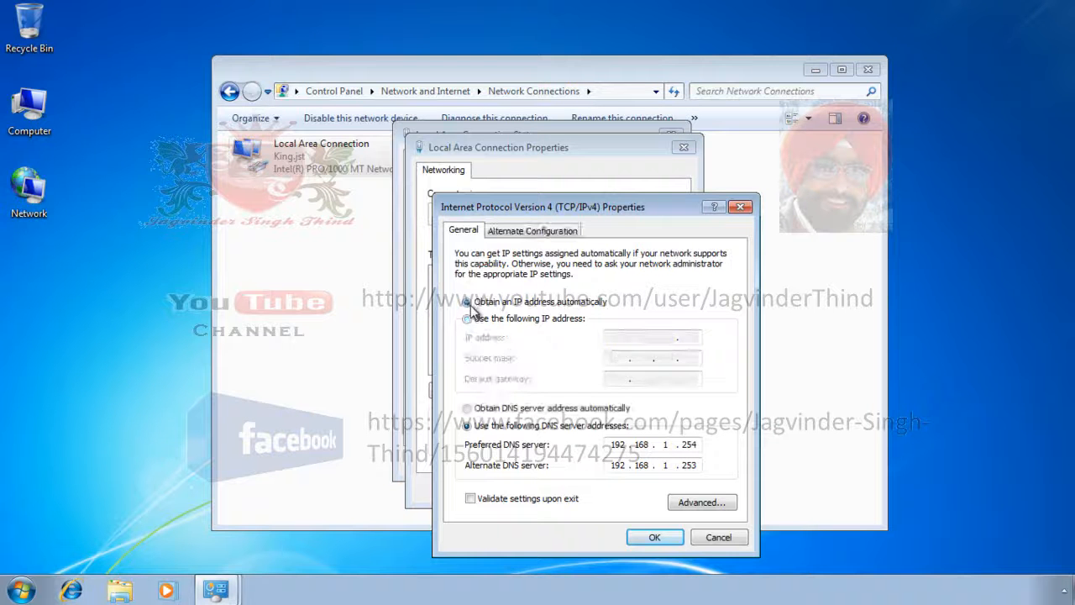
left_click(468, 408)
left_click(654, 537)
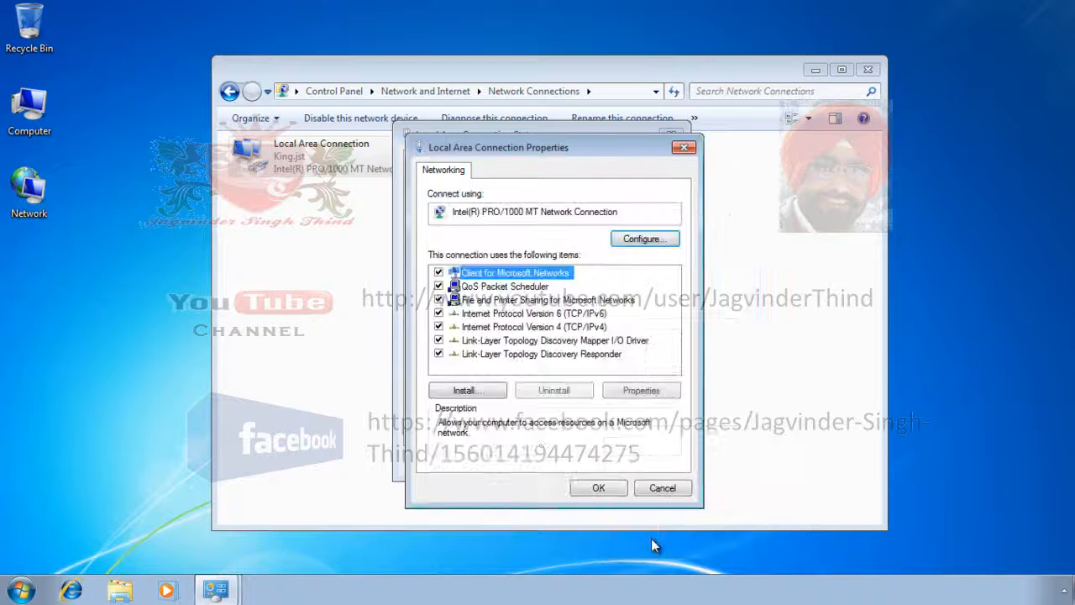
left_click(604, 490)
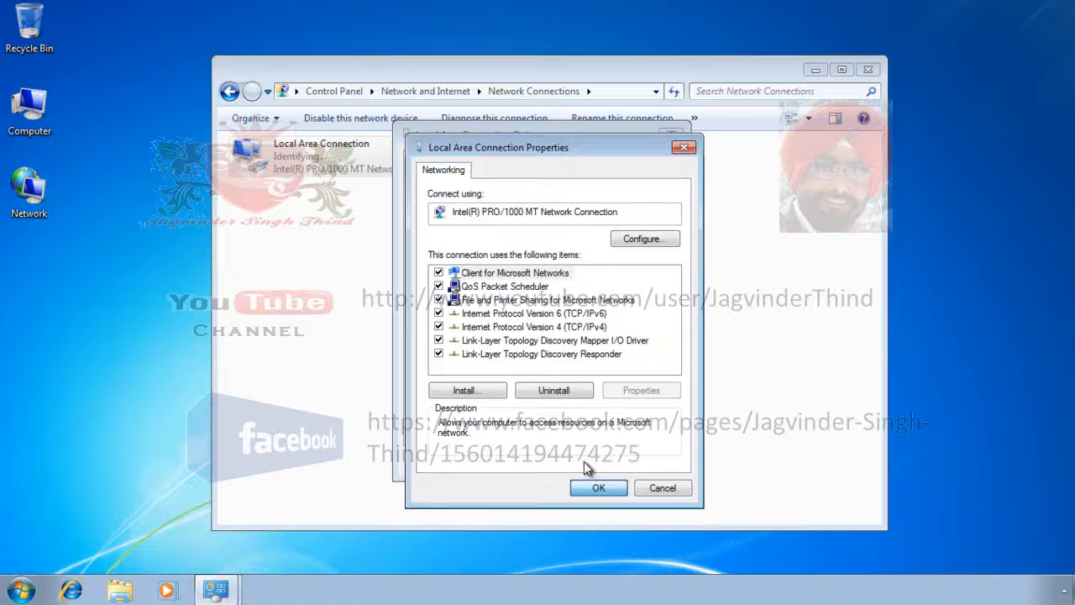
left_click(600, 488)
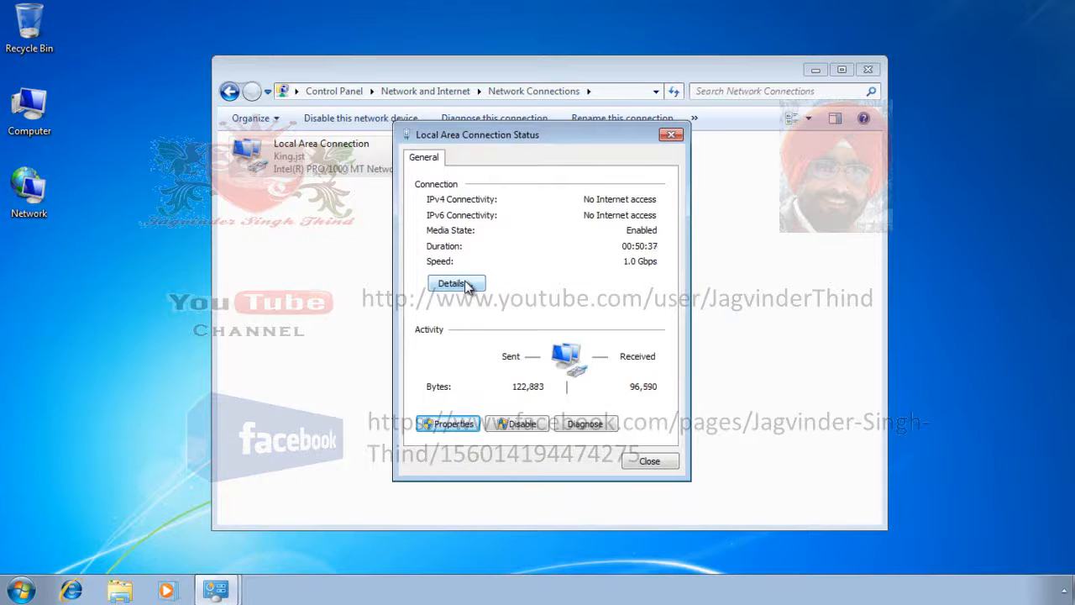
- Review the Local Area Connection's network details for the DHCP-assigned settings and close its status window
left_click(468, 287)
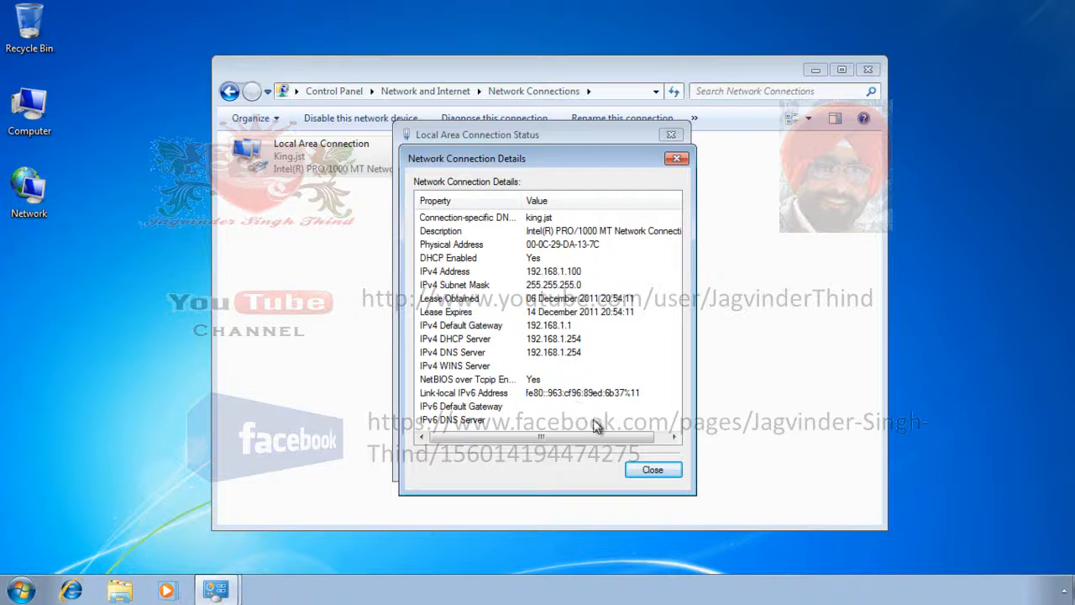
left_click(648, 470)
left_click(645, 464)
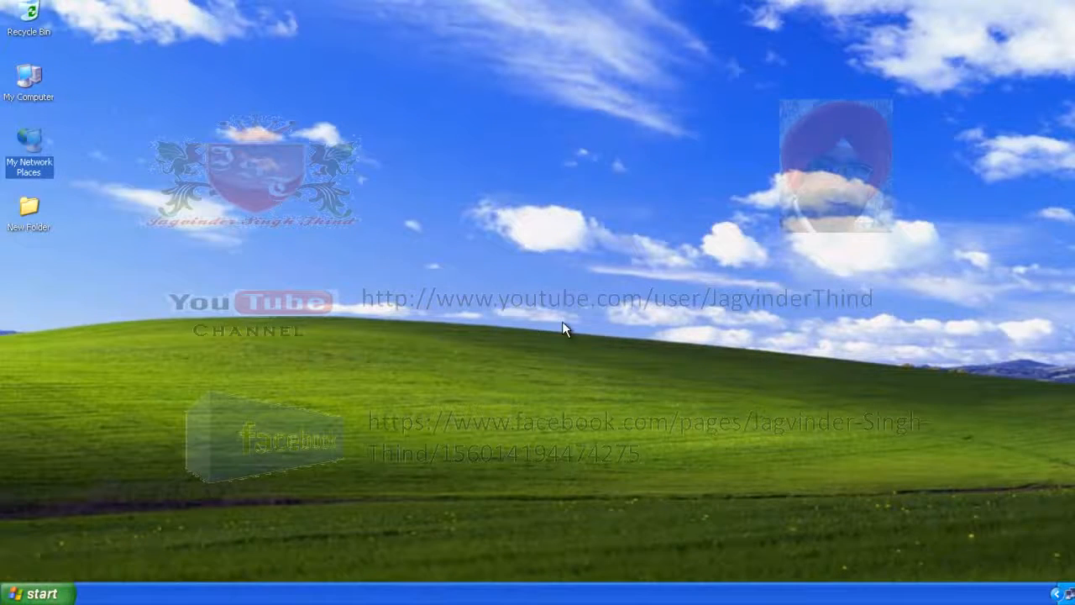
- On the Windows XP client, open the Local Area Connection's Internet Protocol (TCP/IP) properties
double_click(1069, 594)
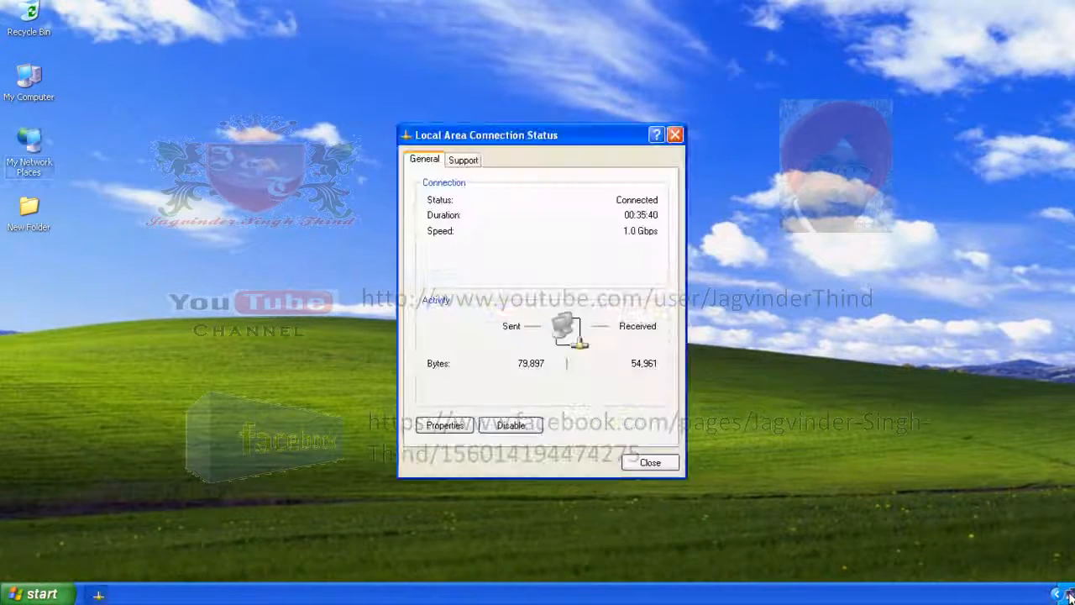
left_click(448, 425)
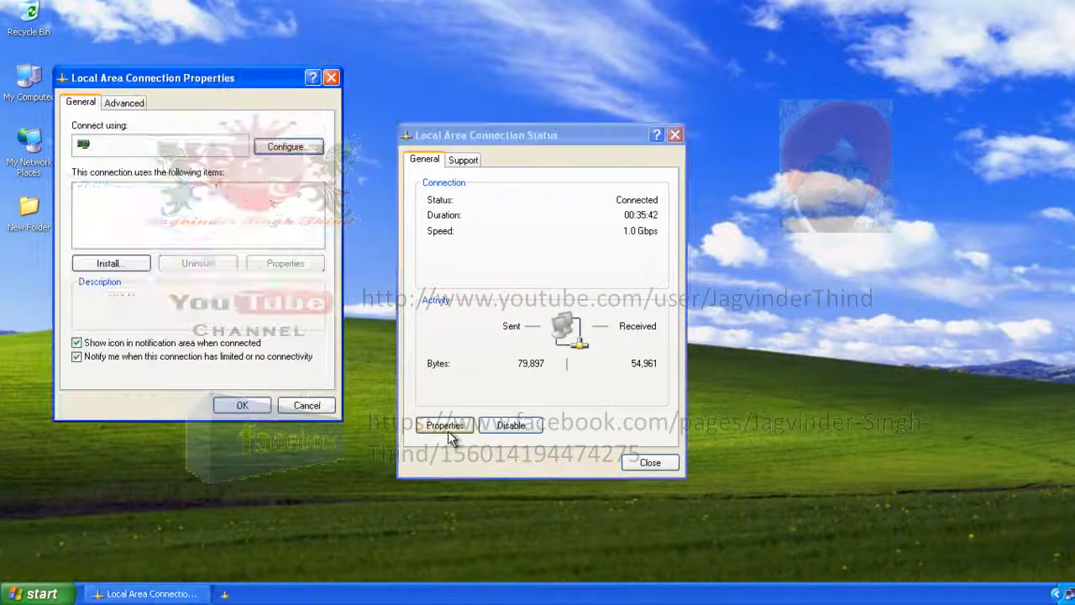
double_click(180, 231)
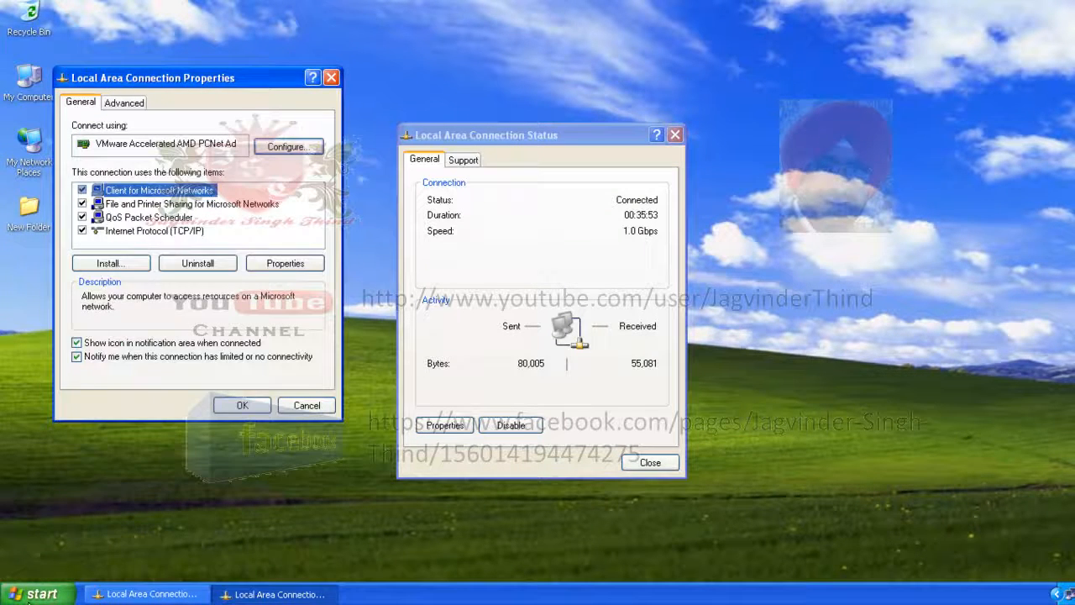
- Open a Command Prompt on the XP client and release its IP address with ipconfig /release
left_click(30, 596)
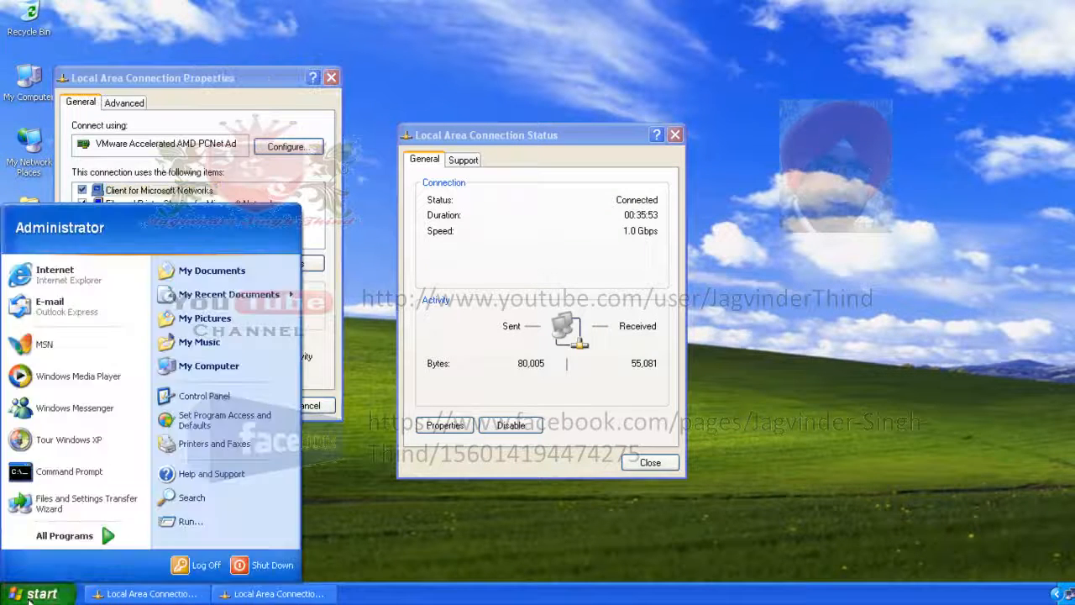
left_click(101, 473)
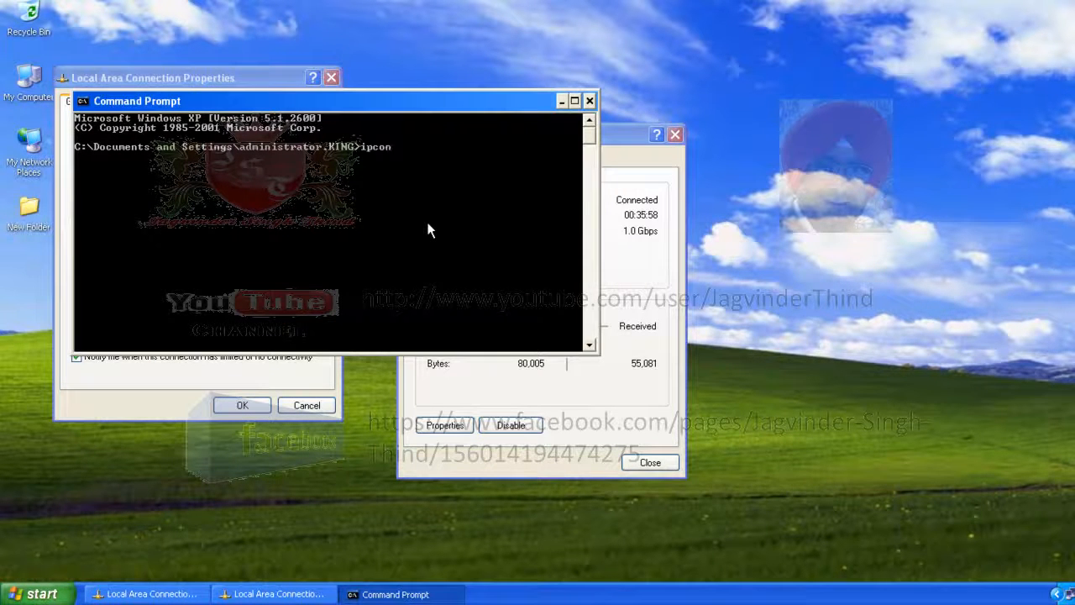
type("ipconfig /release")
key("Return")
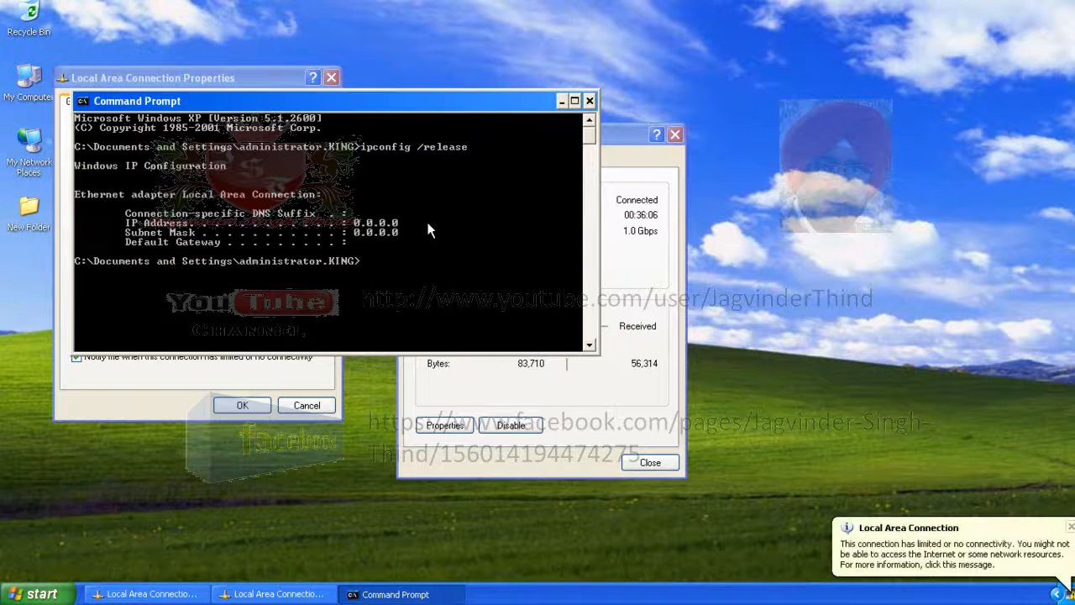
- Request a new IP address from the DHCP server with ipconfig /renew
key("Up")
key("BackSpace")
key("BackSpace")
key("BackSpace")
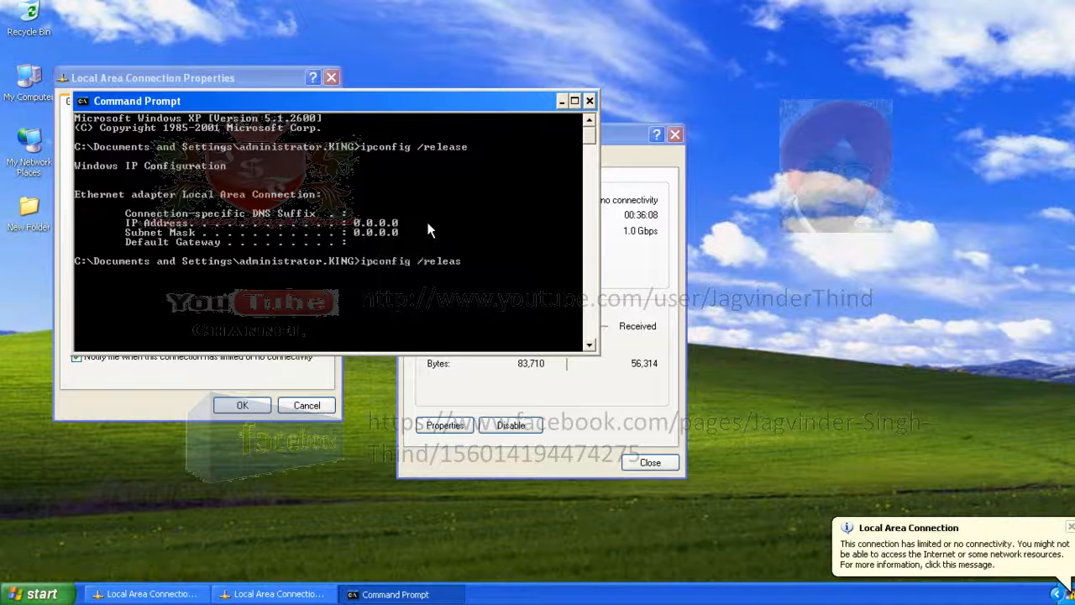
type("new")
key("Return")
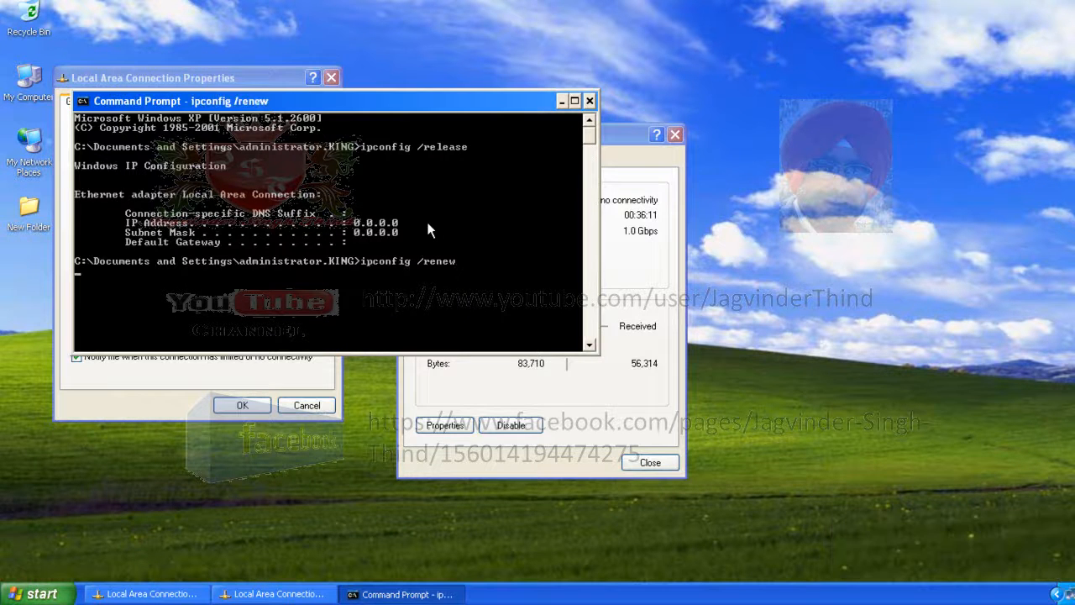